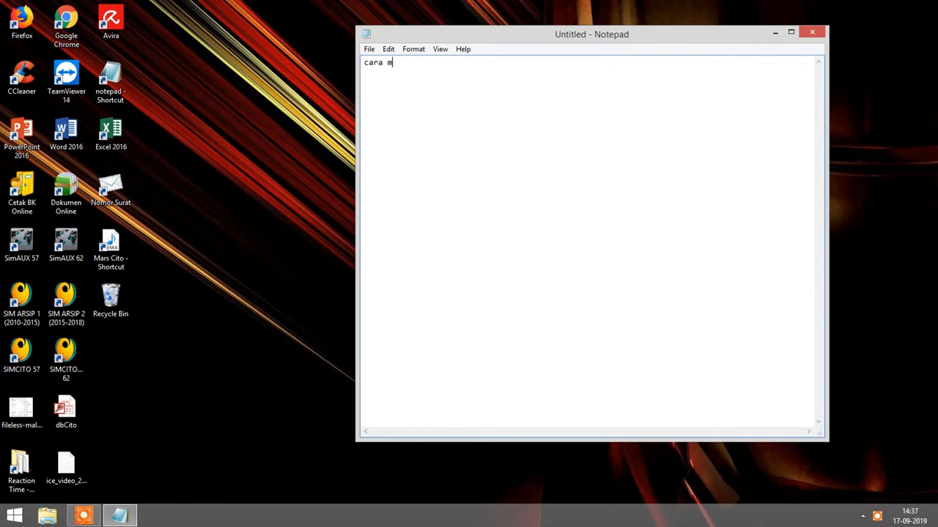
Type the title 'memblokir koneksi di jaringan LAN/Internet' and 'buka firefox/chrome/lainnya' on the next line.
{"action": "type", "text": "ir koneksi"}
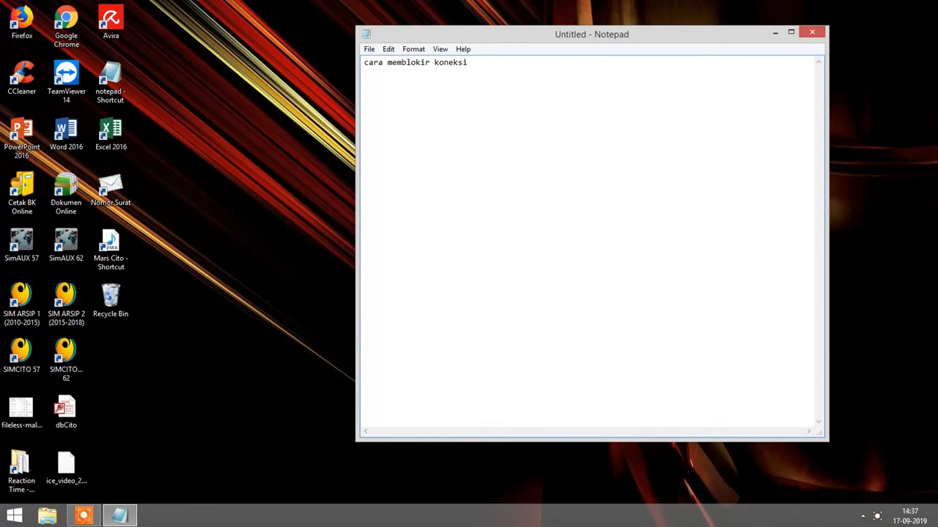
{"action": "type", "text": " di jaringan LAN/Inte"}
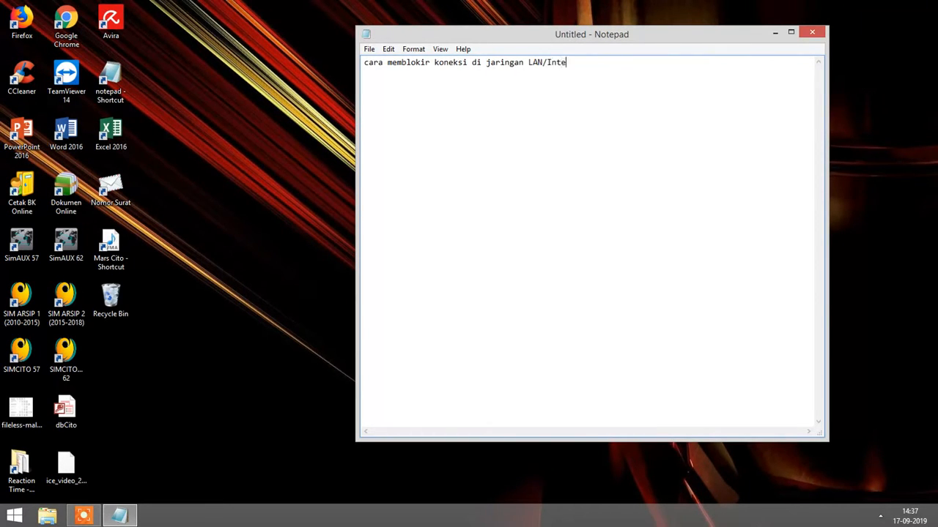
{"action": "type", "text": "rnet"}
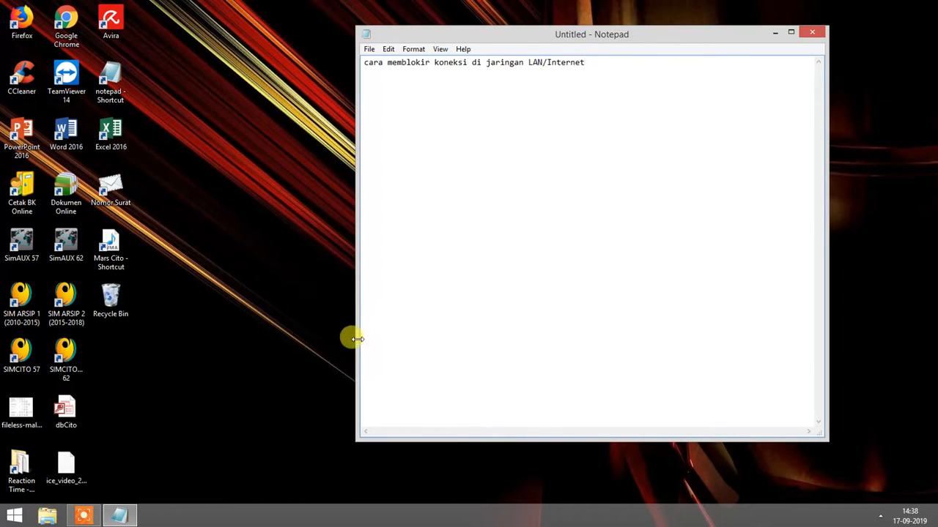
{"action": "key", "text": "Return"}
{"action": "type", "text": "buka "}
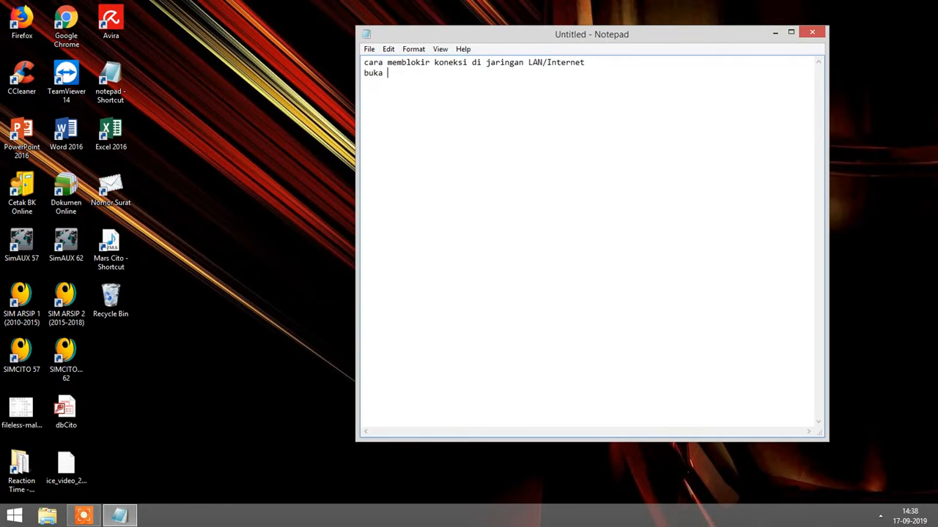
{"action": "type", "text": "firefox/chrome/lainnya"}
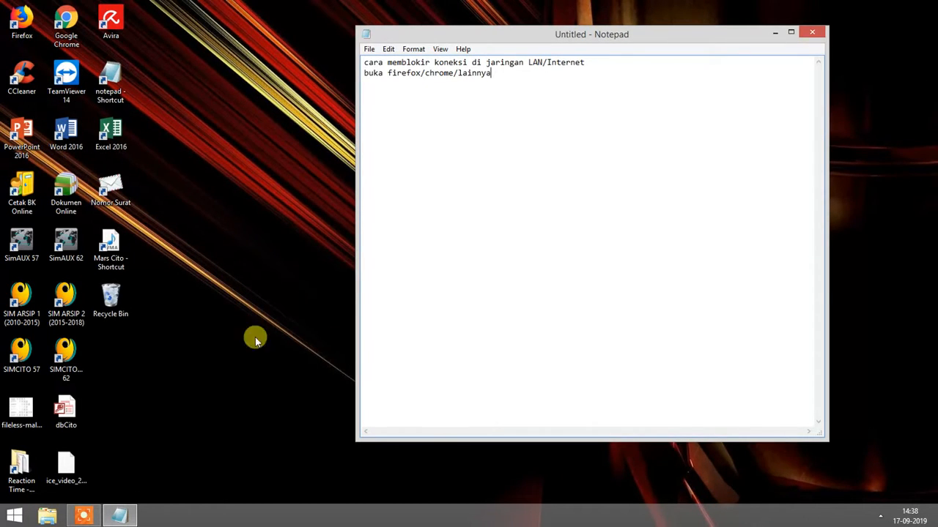
{"action": "left_click", "coordinate": [21, 24]}
Launch Firefox, then add the Notepad line 'masukkan alamat IP modem internet (indi****)'.
{"action": "double_click", "coordinate": [20, 23]}
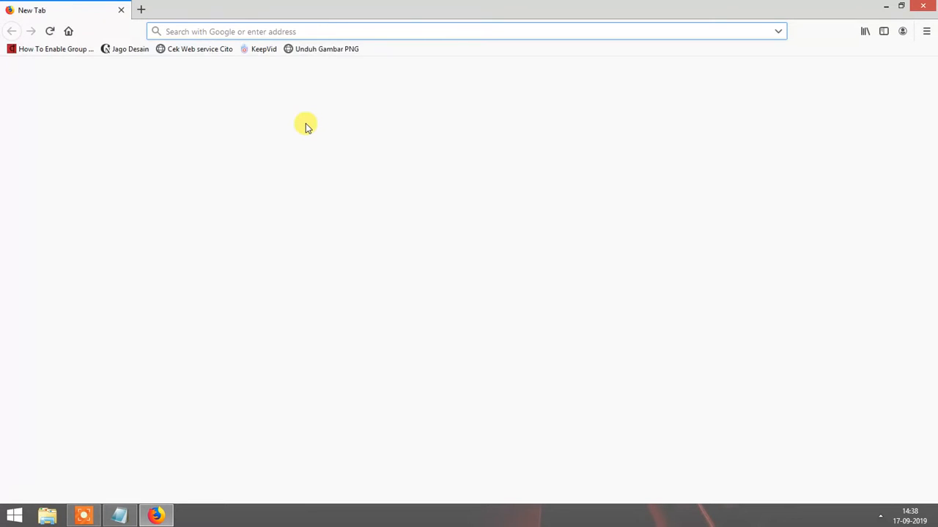
{"action": "left_click", "coordinate": [117, 516]}
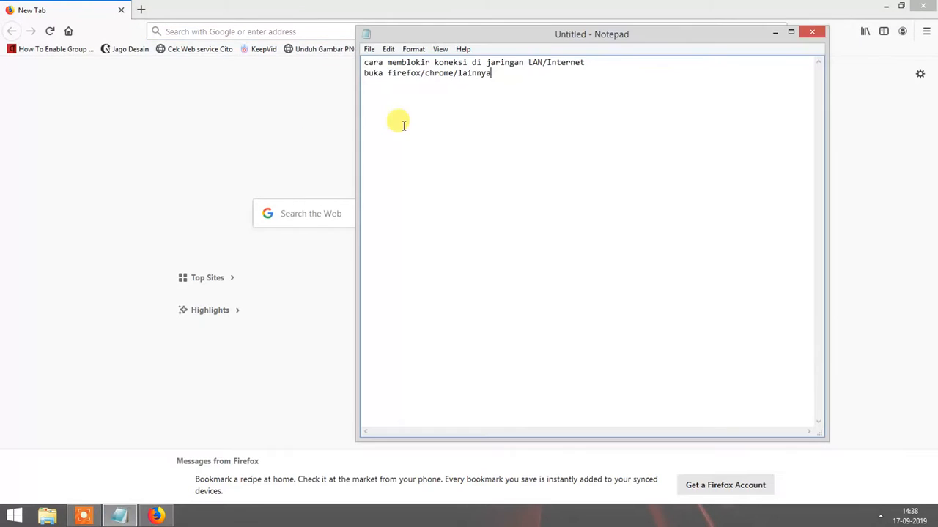
{"action": "key", "text": "Return"}
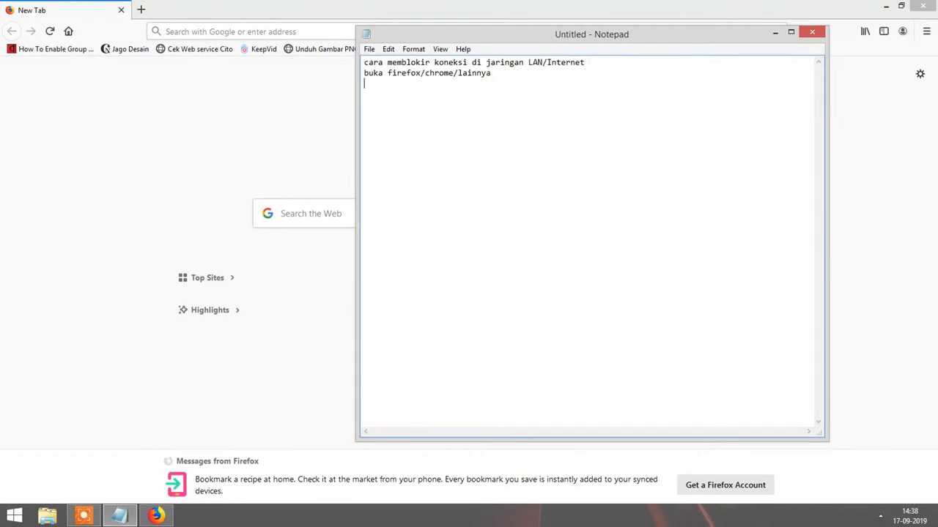
{"action": "type", "text": "masukka"}
{"action": "type", "text": "n alamat "}
{"action": "type", "text": "IP"}
{"action": "type", "text": " se"}
{"action": "key", "text": "BackSpace"}
{"action": "key", "text": "BackSpace"}
{"action": "type", "text": "modem"}
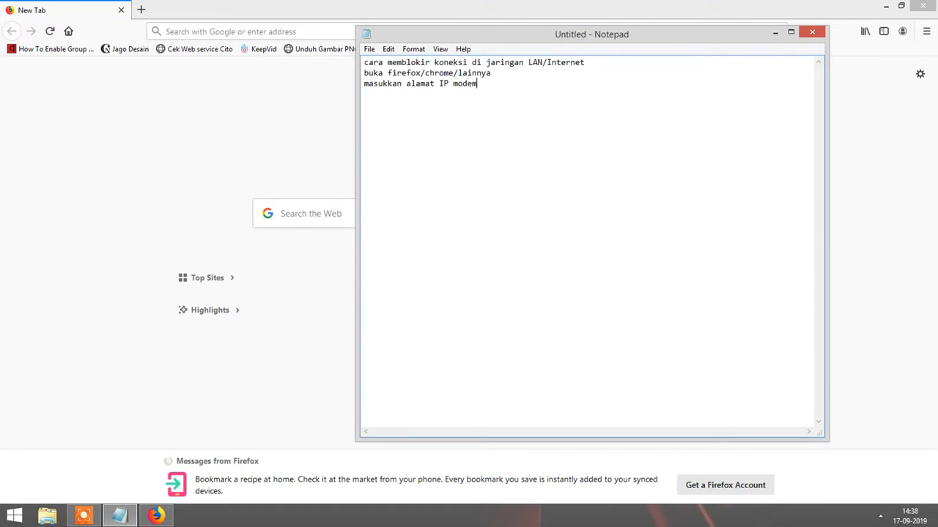
{"action": "type", "text": " intern"}
{"action": "type", "text": "et"}
{"action": "type", "text": " (ind"}
{"action": "type", "text": "i"}
{"action": "type", "text": "***"}
{"action": "type", "text": "*)"}
Add the lines 'cara cek alamat IPnya bukalah CMD' and 'dengan menekan tombol keyboard win + R'.
{"action": "type", "text": "cara cek"}
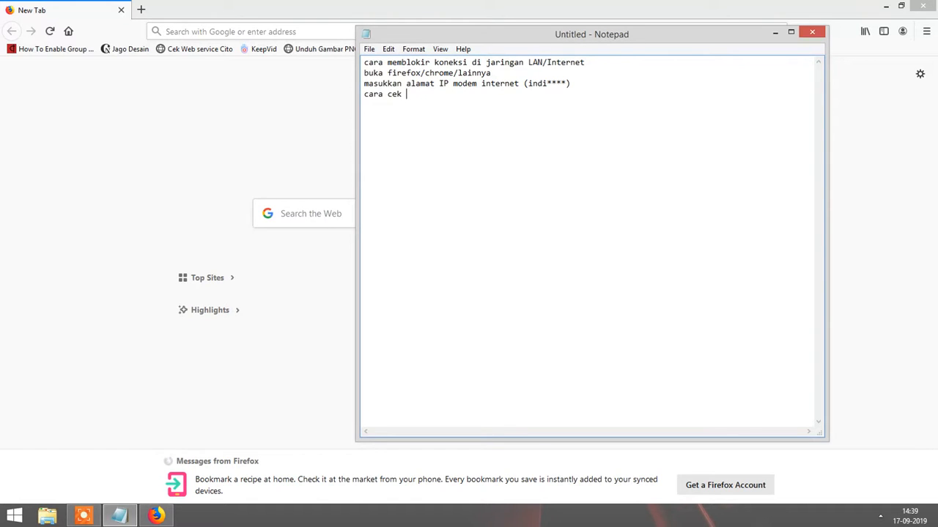
{"action": "type", "text": " alamat IPnya bukalah CMD"}
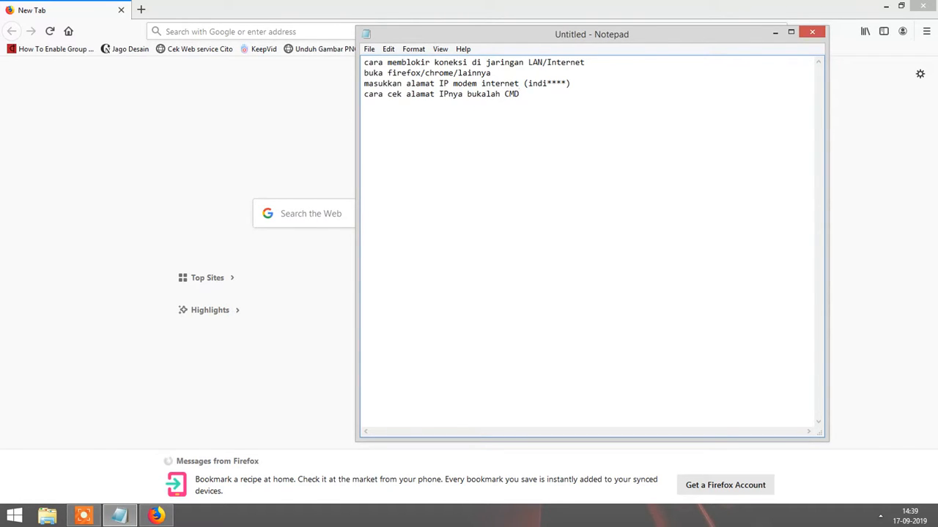
{"action": "key", "text": "Return"}
{"action": "type", "text": "dengan menekan tombol keyboa"}
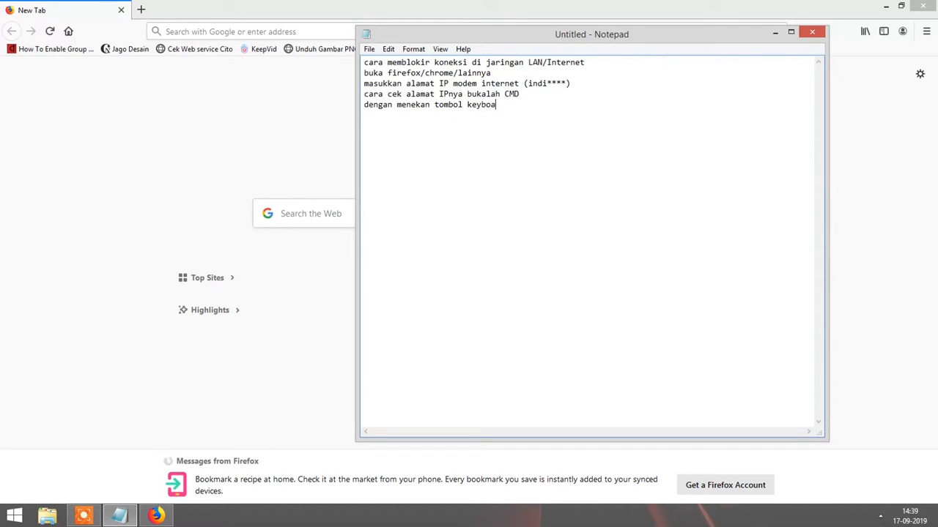
{"action": "type", "text": "rd win + R"}
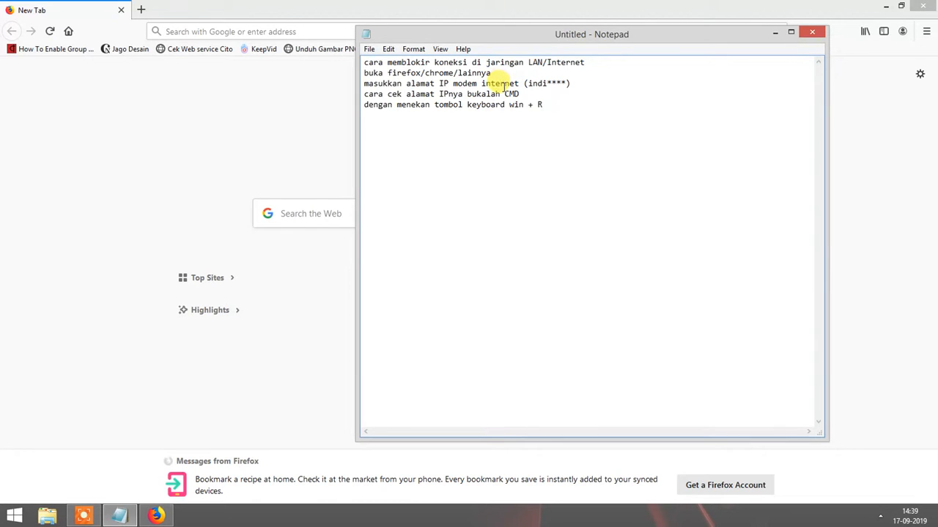
{"action": "key", "text": "super+r"}
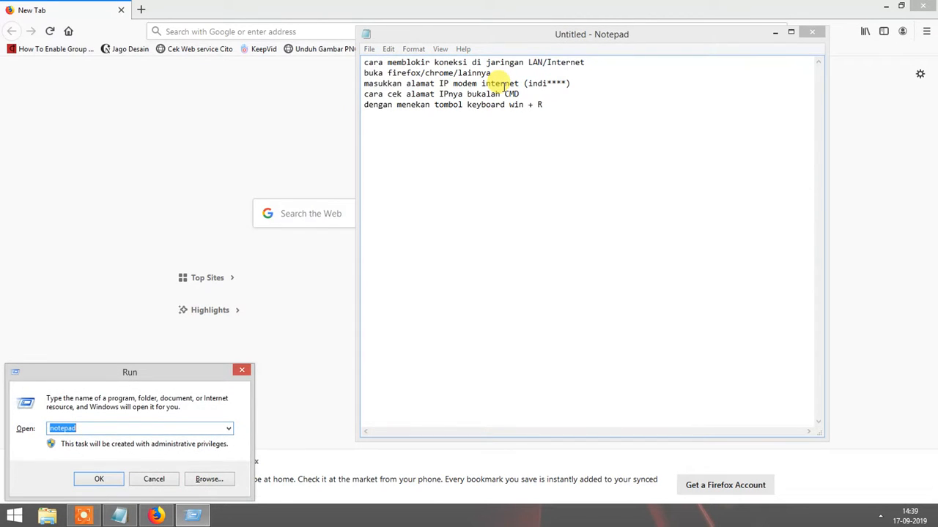
Run cmd from the Run dialog to open Command Prompt.
{"action": "type", "text": "cmd"}
{"action": "key", "text": "Return"}
{"action": "left_click", "coordinate": [617, 108]}
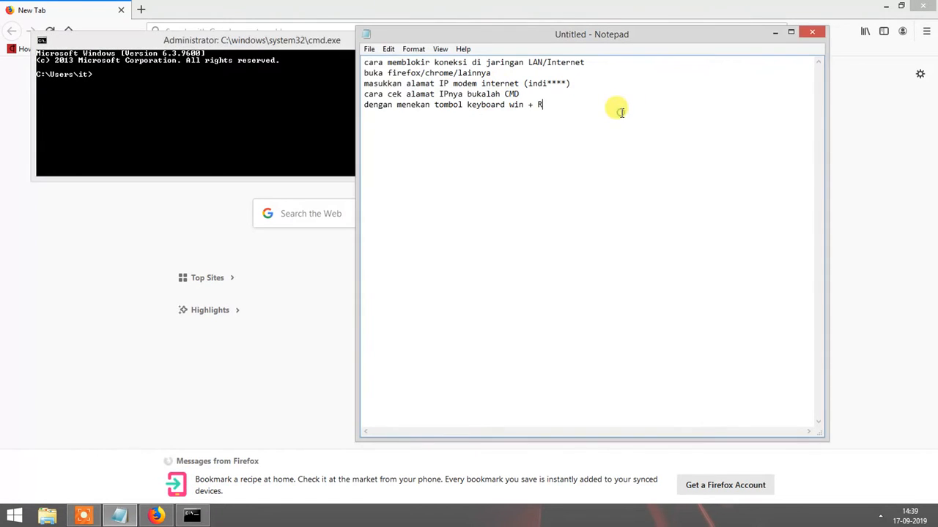
Add the lines 'ketik cmd lalu OK', 'ketikan di cmd seperti berikut ipconfig /all' and 'lalu ok'.
{"action": "type", "text": "k"}
{"action": "key", "text": "BackSpace"}
{"action": "key", "text": "Return"}
{"action": "type", "text": "ketik"}
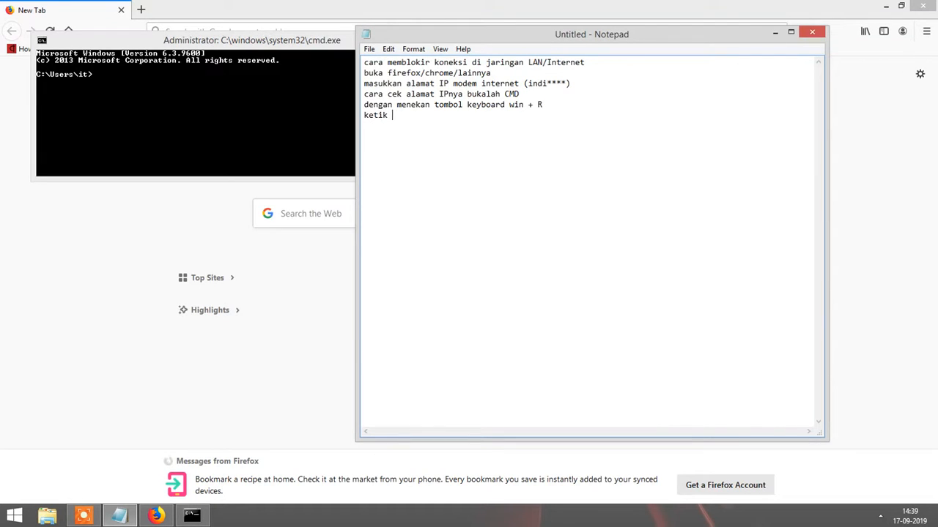
{"action": "type", "text": " cmd lalu OK"}
{"action": "key", "text": "Return"}
{"action": "type", "text": "ketikan di cmd"}
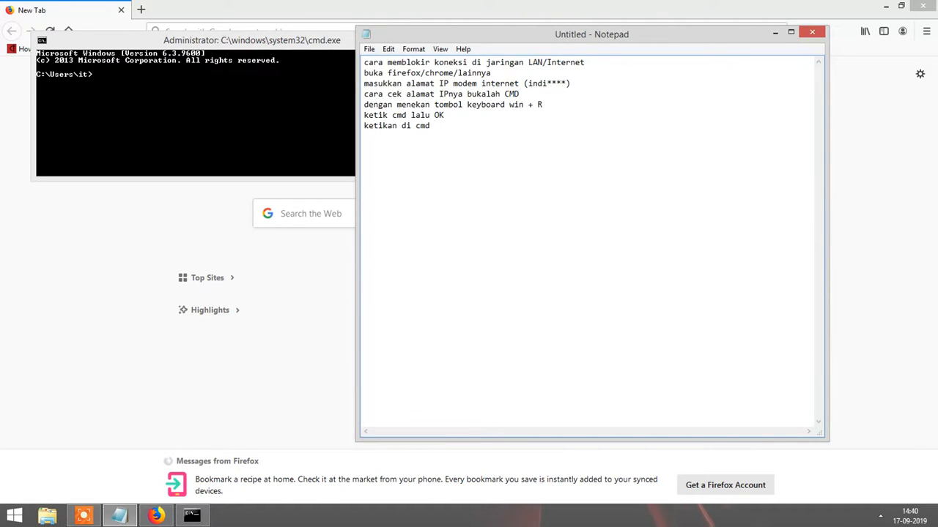
{"action": "type", "text": "seperti "}
{"action": "type", "text": "berikut "}
{"action": "type", "text": "ipconf"}
{"action": "type", "text": "ig /all"}
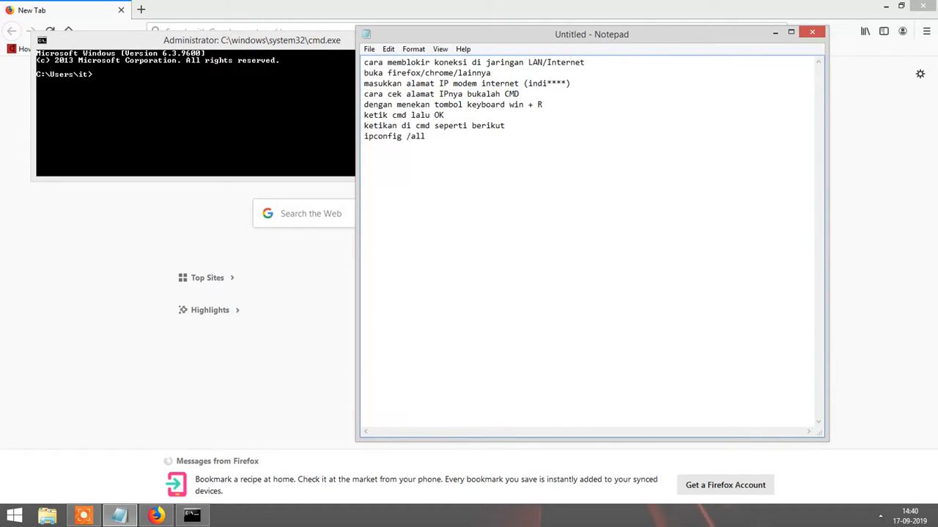
{"action": "key", "text": "Return"}
{"action": "type", "text": "lalu ok"}
Run ipconfig /all in Command Prompt and scroll up to the Default Gateway 192.168.70.1.
{"action": "left_click", "coordinate": [211, 134]}
{"action": "type", "text": "ip"}
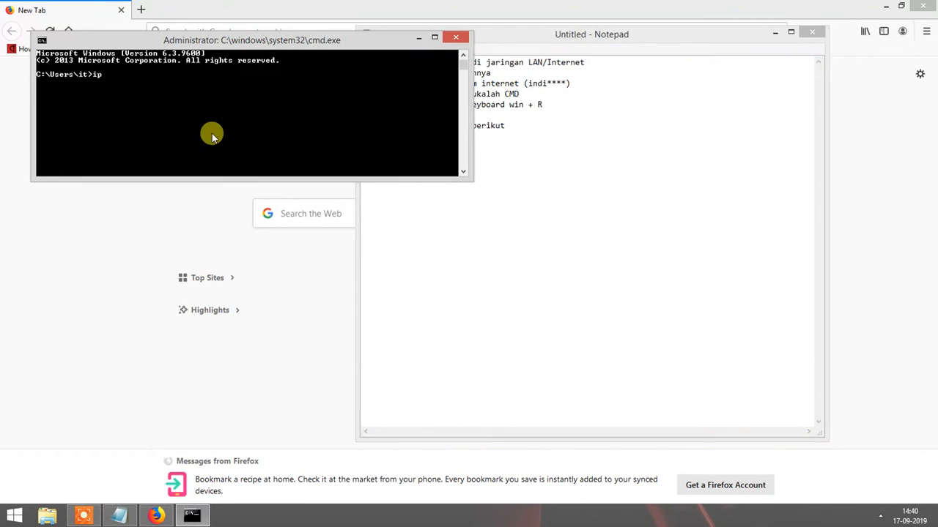
{"action": "type", "text": " config all"}
{"action": "key", "text": "BackSpace"}
{"action": "key", "text": "BackSpace"}
{"action": "key", "text": "BackSpace"}
{"action": "key", "text": "BackSpace"}
{"action": "key", "text": "BackSpace"}
{"action": "key", "text": "BackSpace"}
{"action": "key", "text": "BackSpace"}
{"action": "key", "text": "BackSpace"}
{"action": "key", "text": "BackSpace"}
{"action": "key", "text": "BackSpace"}
{"action": "type", "text": "config /all"}
{"action": "key", "text": "Return"}
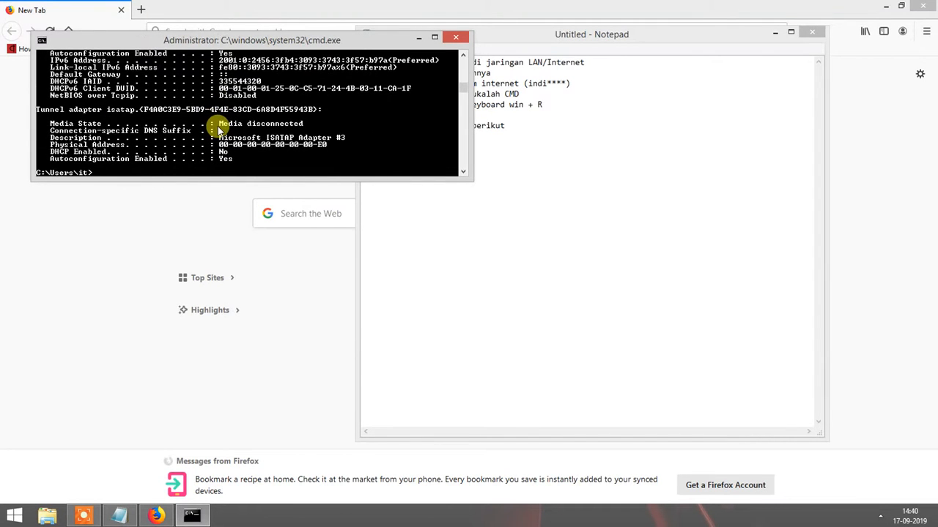
{"action": "scroll", "coordinate": [217, 126], "scroll_direction": "up", "scroll_amount": 6}
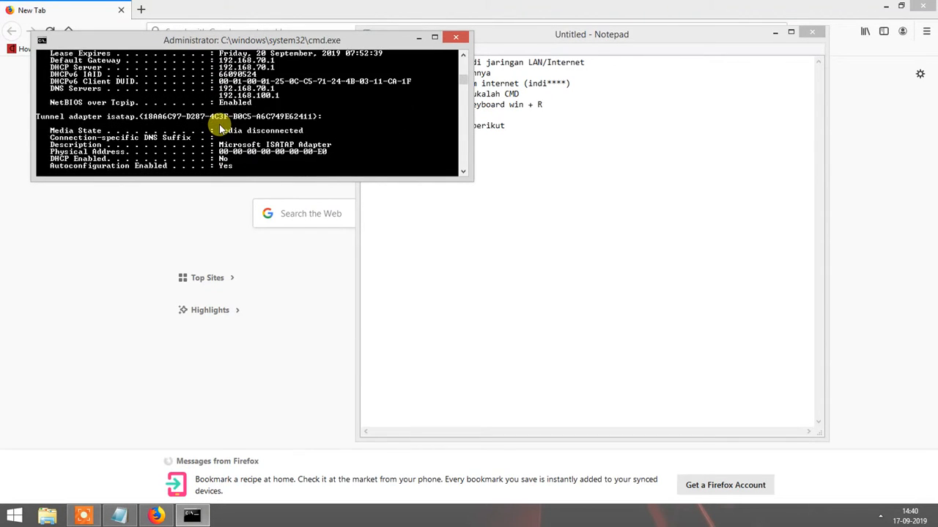
{"action": "scroll", "coordinate": [219, 126], "scroll_direction": "up", "scroll_amount": 2}
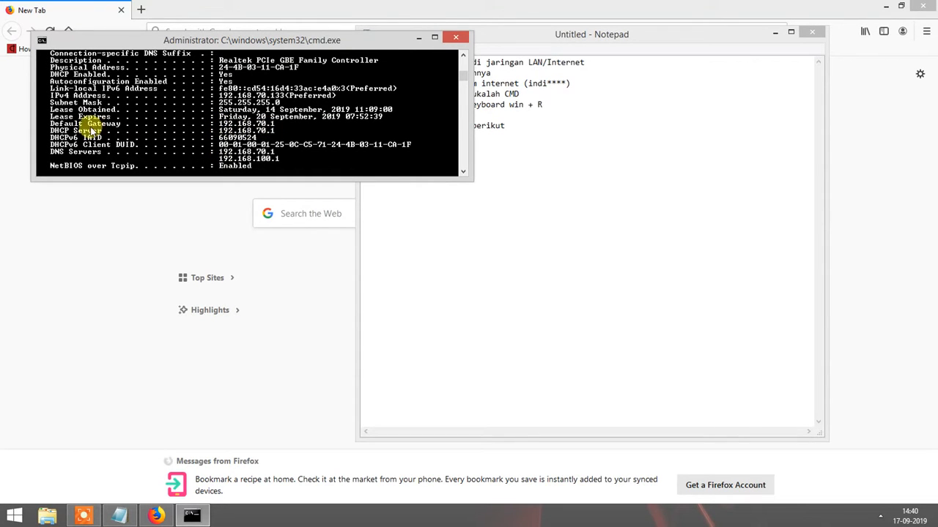
Add the lines 'cari "Default Gateway"' and 'disitu tertulis' with gateway IP 192.168.100.1.
{"action": "left_click", "coordinate": [511, 163]}
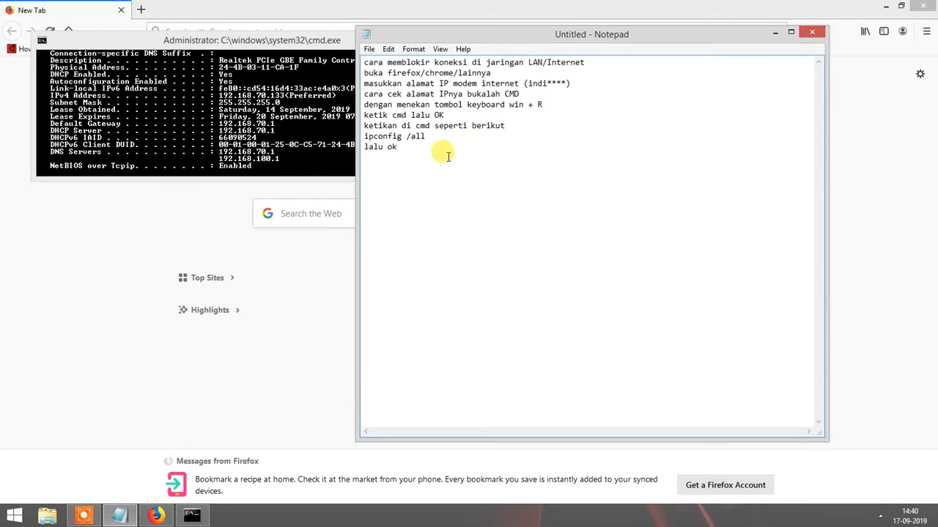
{"action": "key", "text": "Return"}
{"action": "type", "text": "cari"}
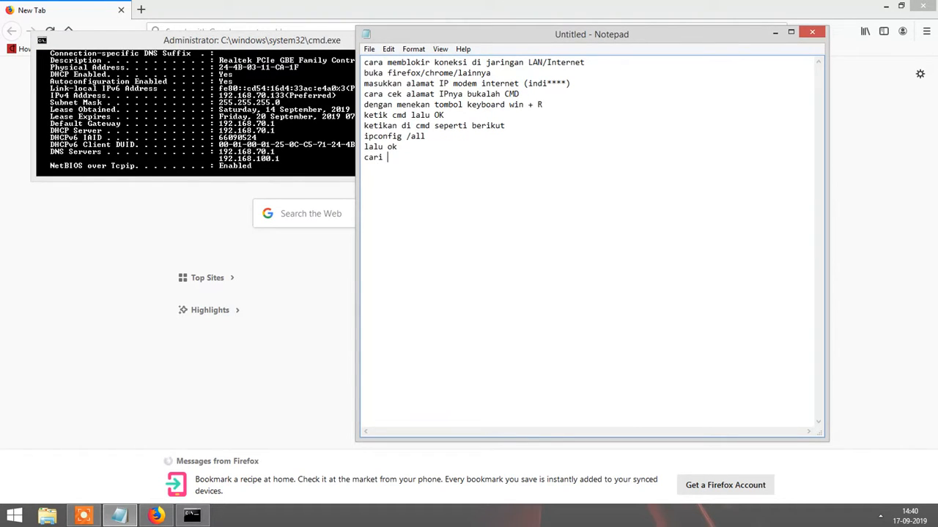
{"action": "type", "text": " \"De"}
{"action": "type", "text": "ult Gateway"}
{"action": "left_click", "coordinate": [263, 101]}
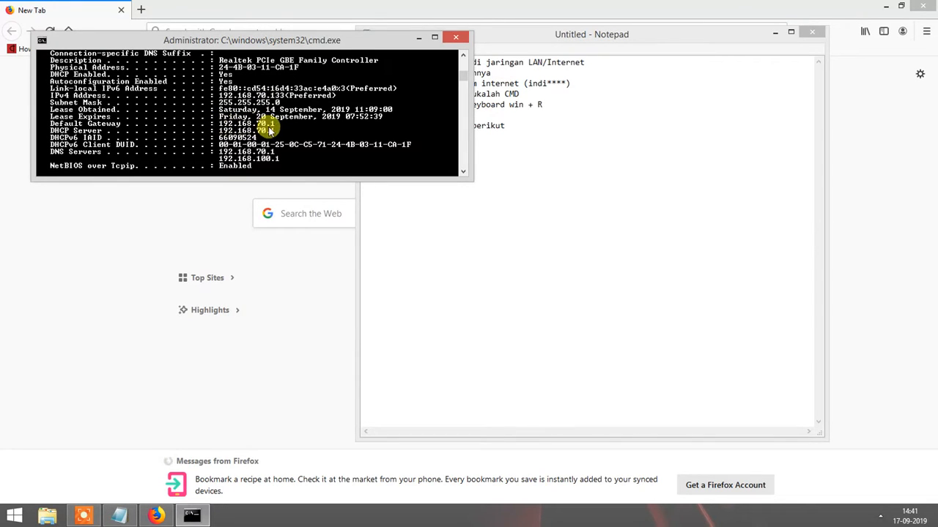
{"action": "left_click", "coordinate": [527, 215]}
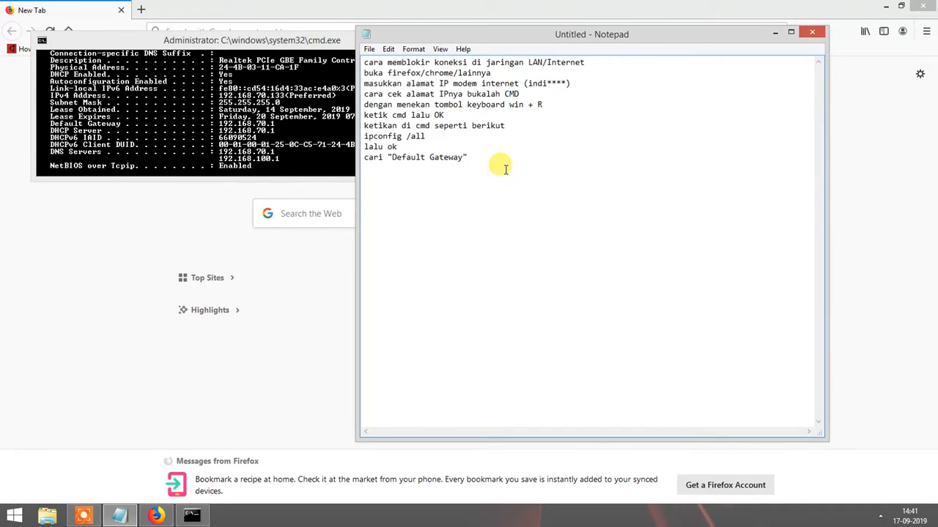
{"action": "key", "text": "Return"}
{"action": "type", "text": "dis"}
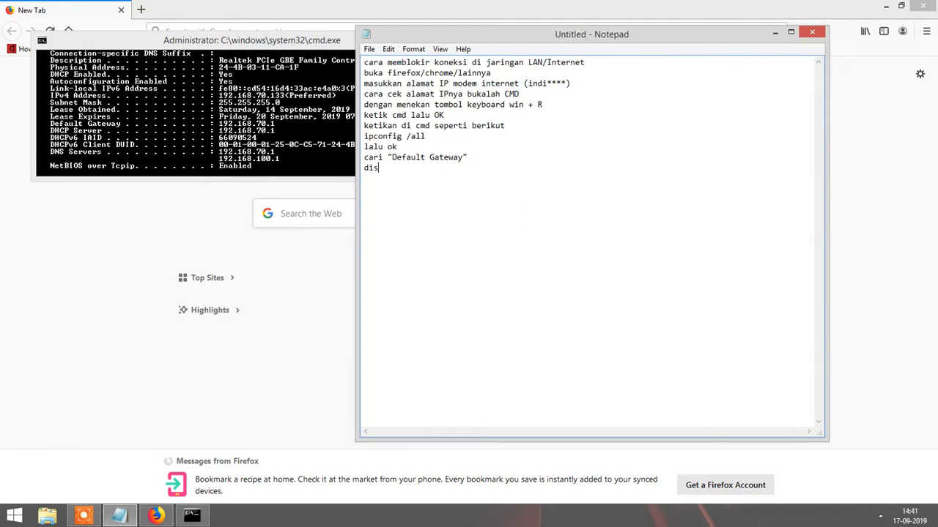
{"action": "type", "text": "itu tertulis 192.1468.100.1"}
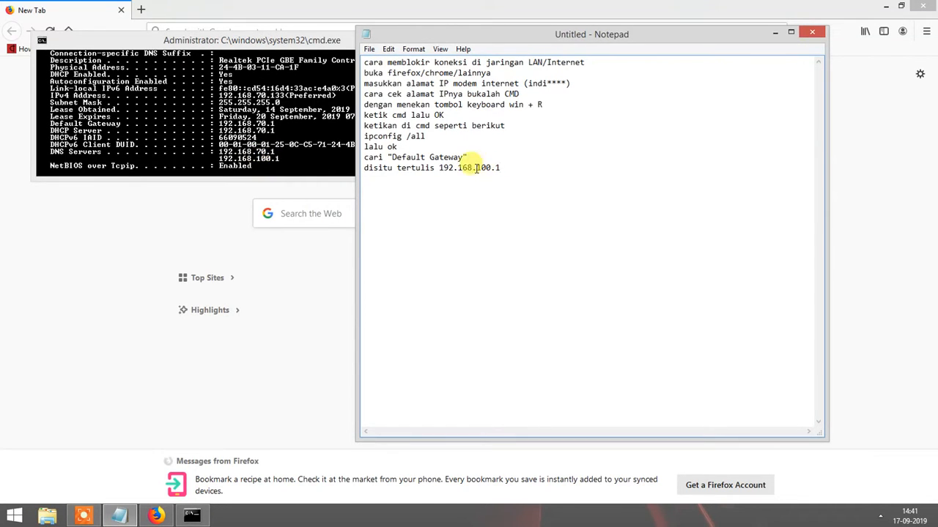
Load 192.168.100.1 in Firefox to reach the Huawei HG8245A login page.
{"action": "left_click", "coordinate": [329, 22]}
{"action": "left_click", "coordinate": [314, 31]}
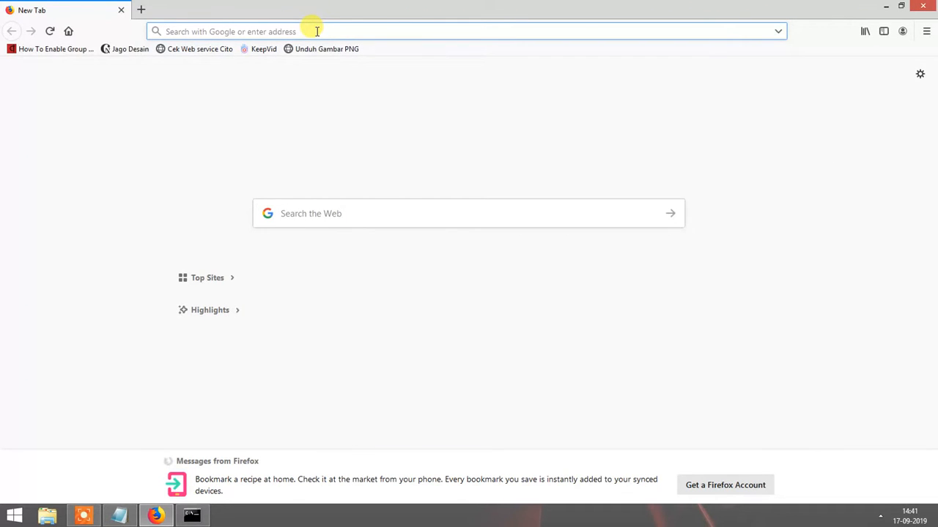
{"action": "type", "text": "192.168"}
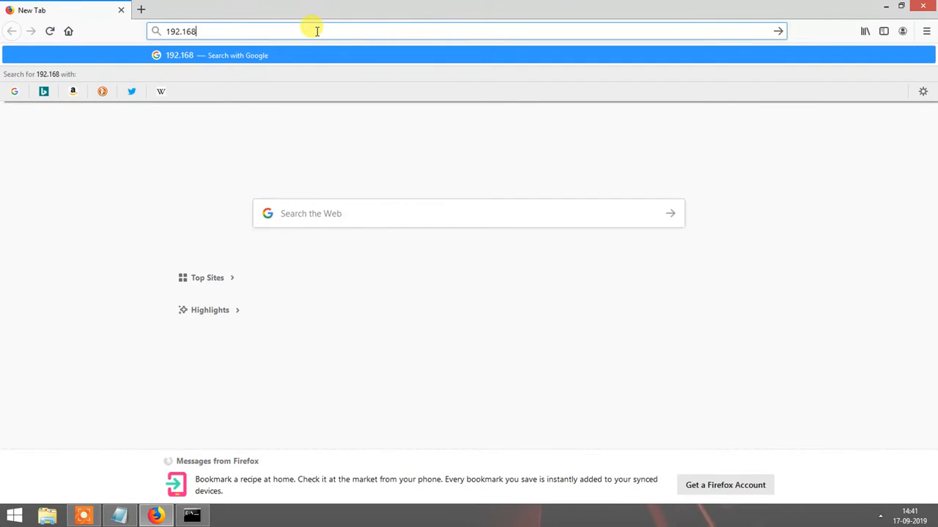
{"action": "type", "text": ".100.1"}
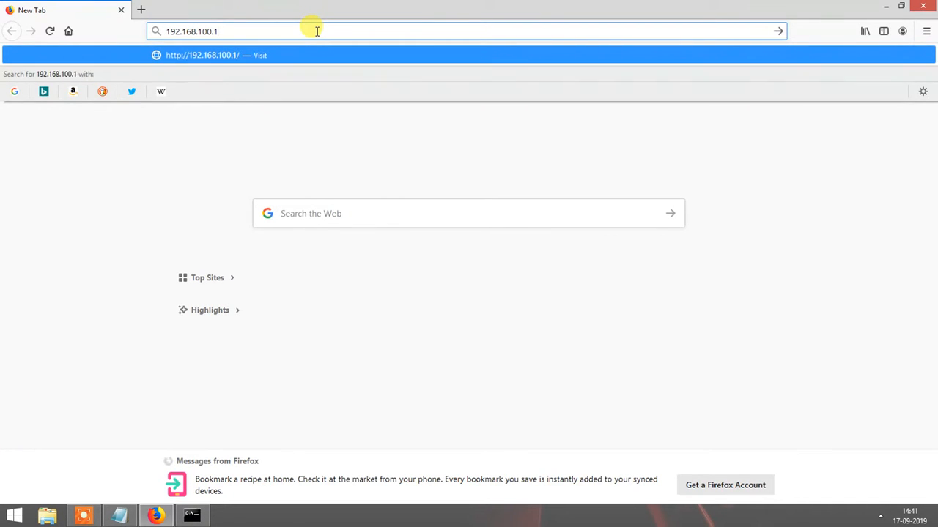
{"action": "key", "text": "Return"}
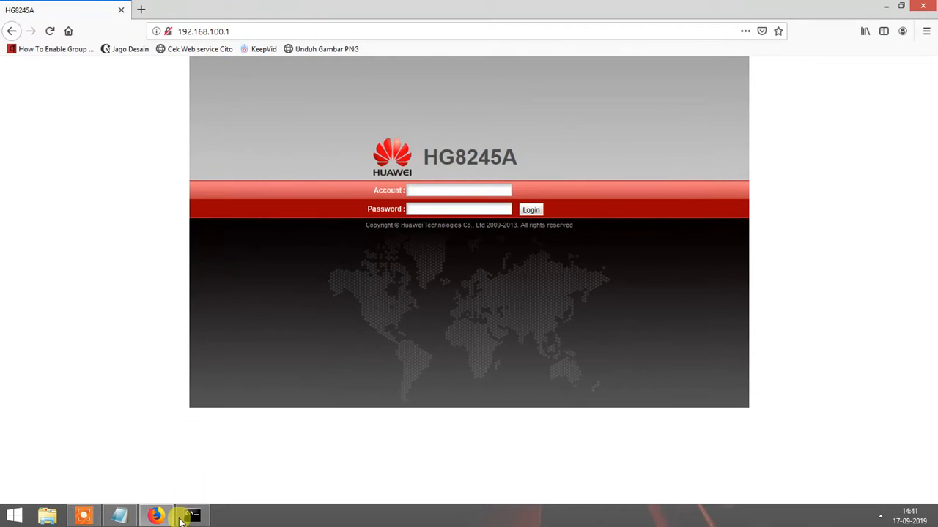
Close the Command Prompt window from its taskbar icon.
{"action": "left_click", "coordinate": [189, 516]}
{"action": "left_click", "coordinate": [181, 519]}
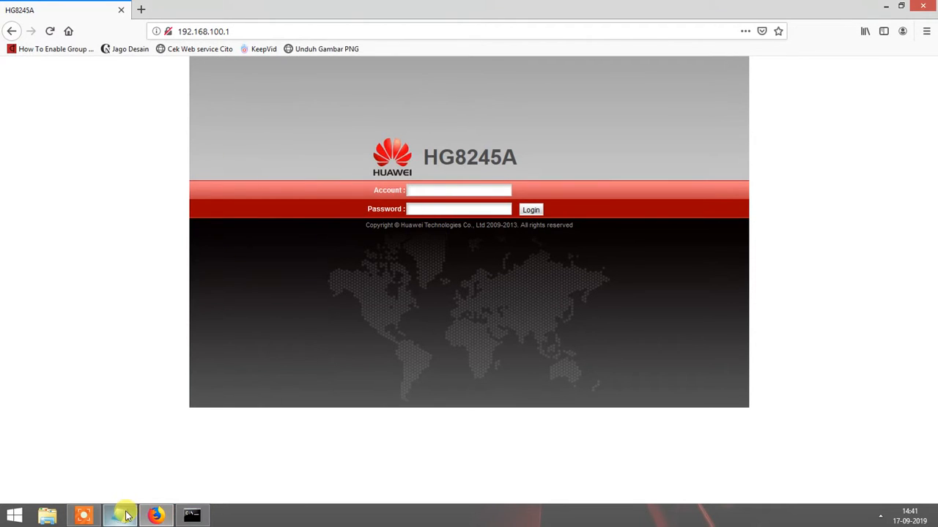
{"action": "right_click", "coordinate": [192, 516]}
{"action": "left_click", "coordinate": [168, 485]}
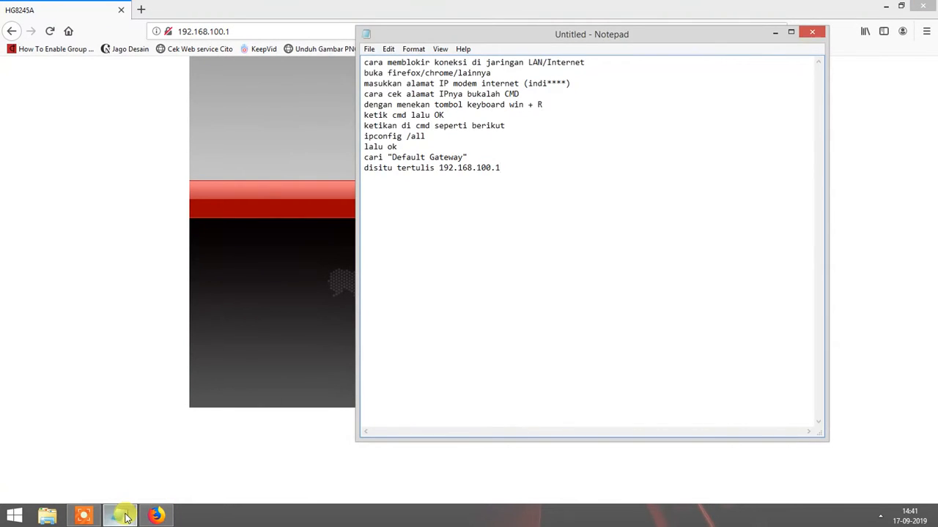
Add lines about opening the IP in a browser and entering the modem user and password.
{"action": "left_click", "coordinate": [97, 516]}
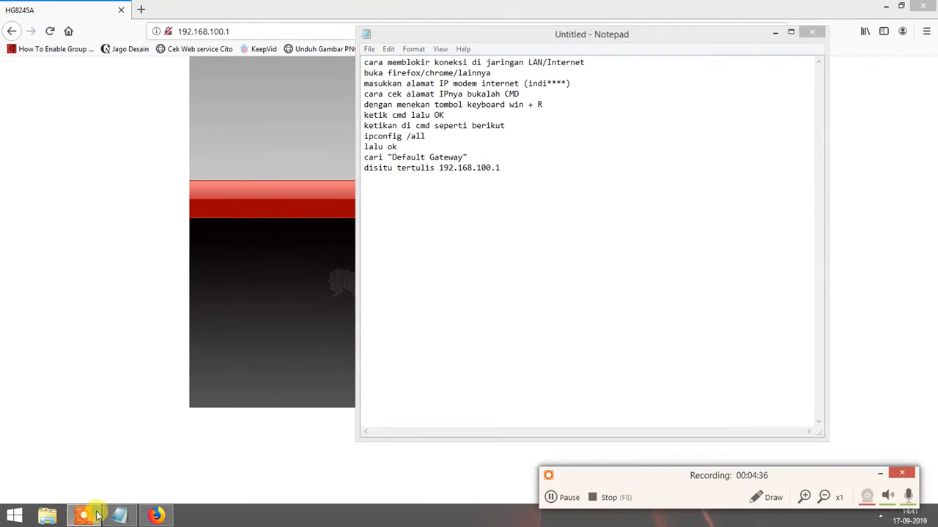
{"action": "left_click", "coordinate": [473, 178]}
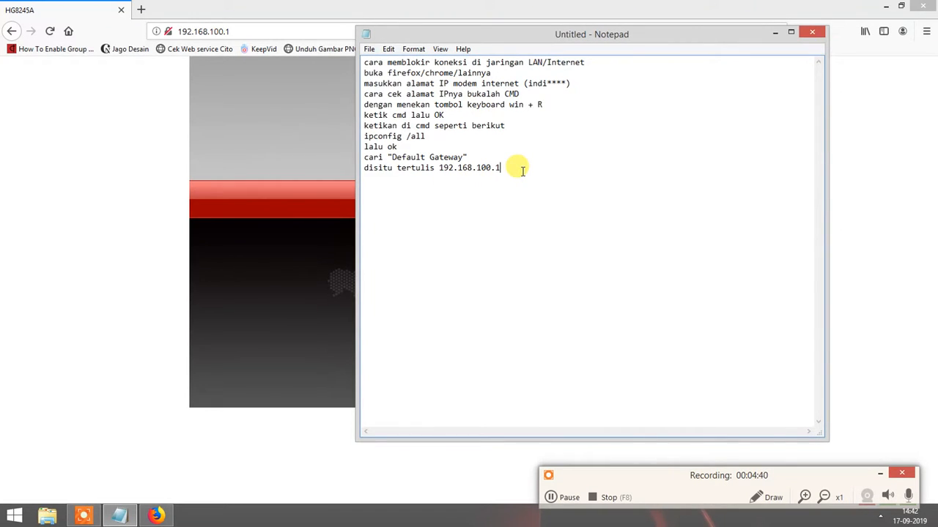
{"action": "key", "text": "Return"}
{"action": "type", "text": "jika sud"}
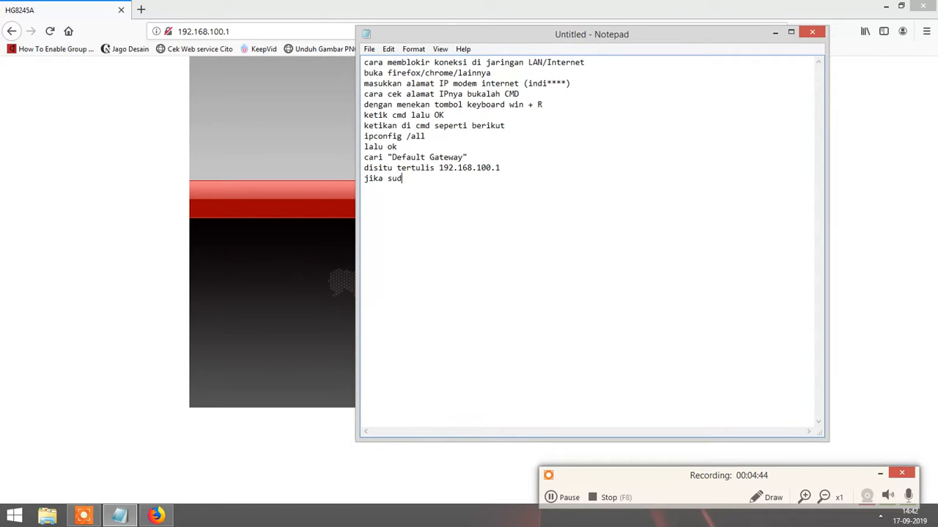
{"action": "type", "text": "ah, buka alamat IP "}
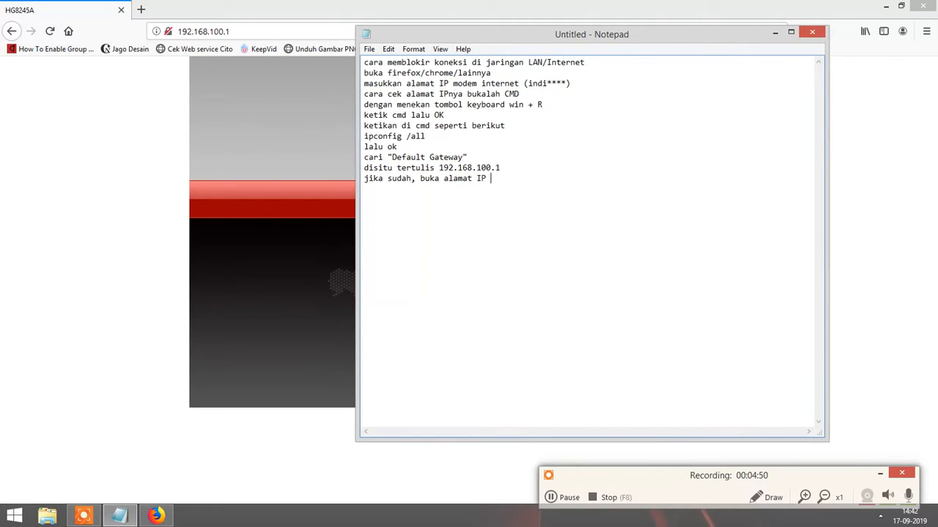
{"action": "type", "text": "tersebut di Browser kalian"}
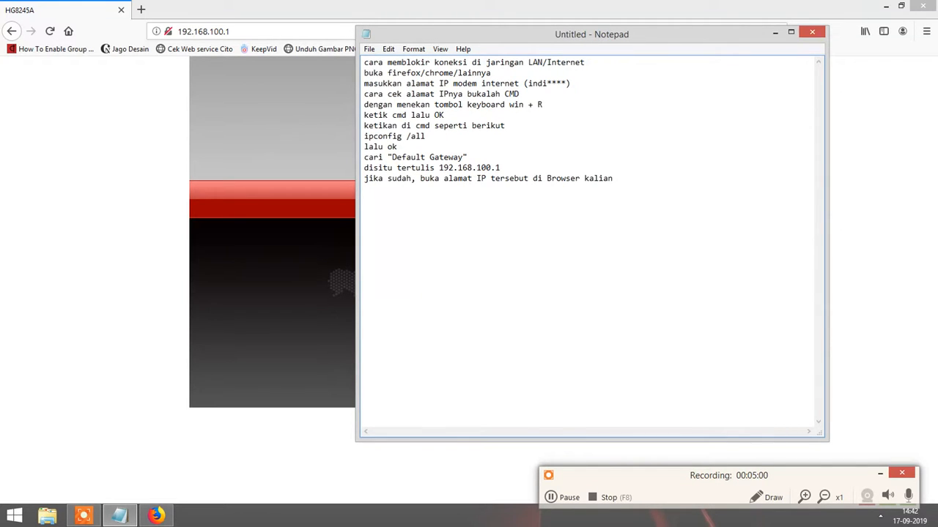
{"action": "key", "text": "Return"}
{"action": "type", "text": "jika sudah muncul masukkan"}
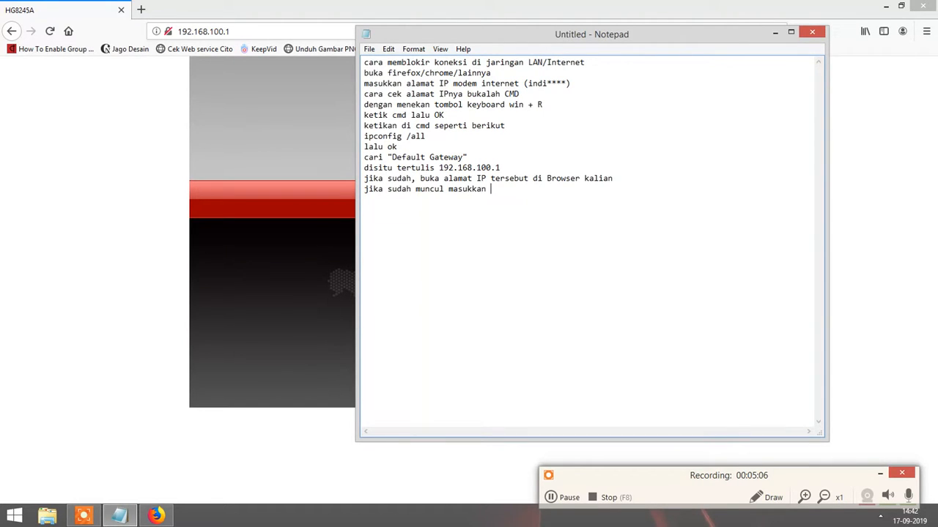
{"action": "type", "text": " user dan password modem"}
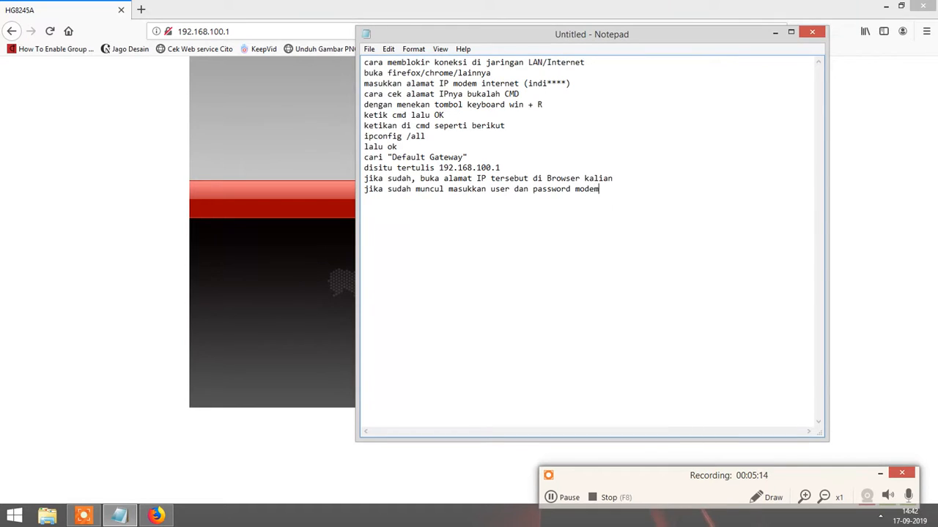
{"action": "type", "text": ", biasanya ada dibawah mo"}
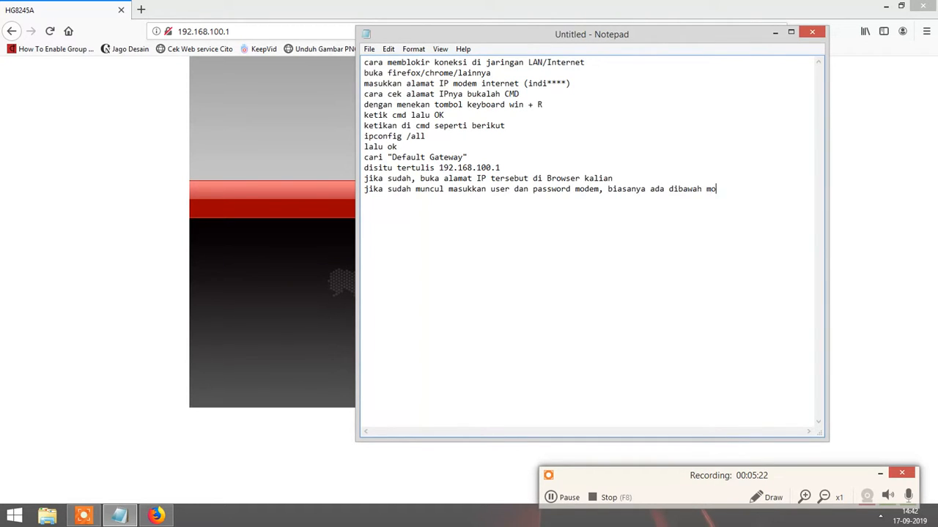
{"action": "type", "text": "dem"}
{"action": "type", "text": "tulisannya"}
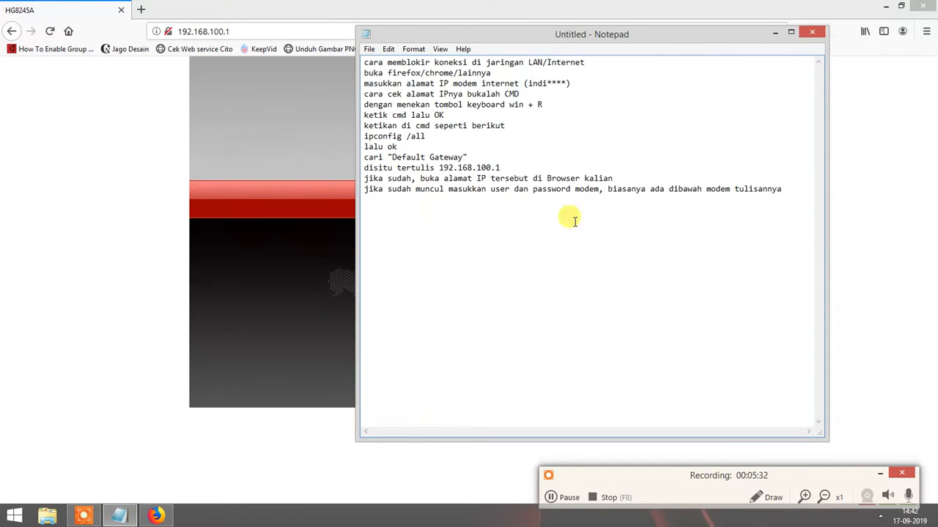
Enter the modem admin account name on the HG8245A login page.
{"action": "left_click", "coordinate": [320, 215]}
{"action": "left_click", "coordinate": [435, 192]}
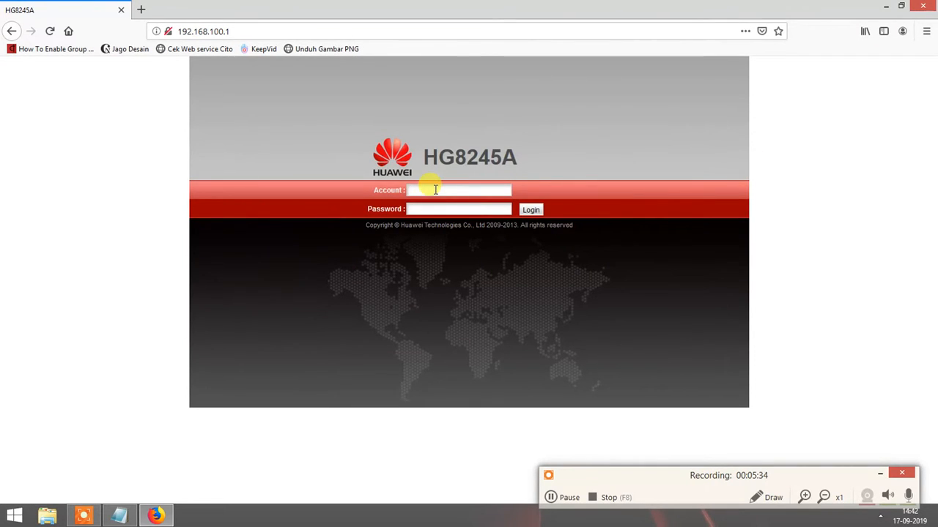
Enter the admin password and log in to the HG8245A web admin.
{"action": "type", "text": "telecom"}
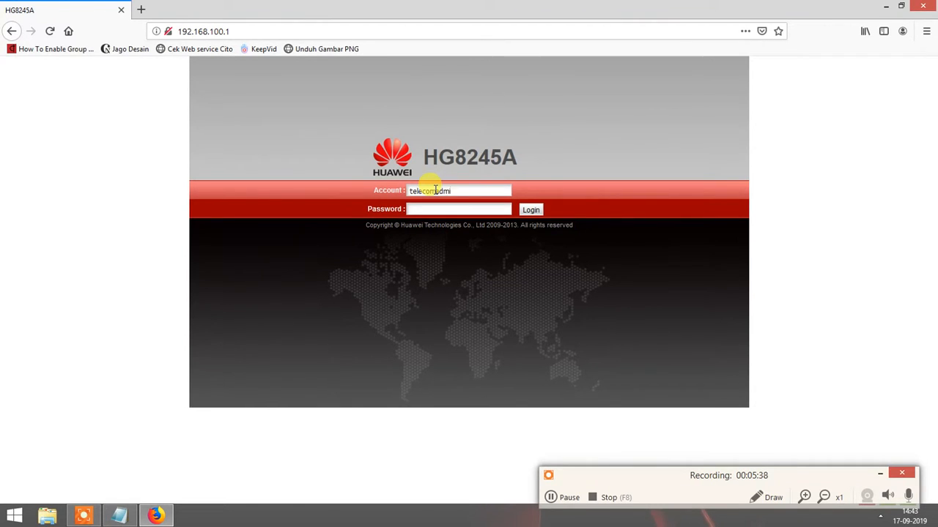
Enter the modem admin account name on the HG8245A login page.
Enter the admin password and log in to the HG8245A web admin.
{"action": "type", "text": "admin"}
{"action": "key", "text": "Return"}
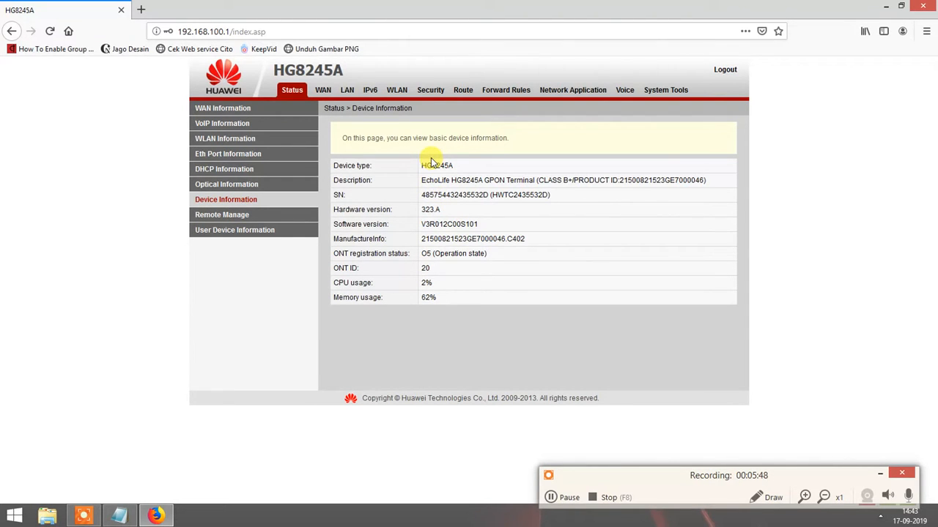
Add the lines 'jika sudah masuk halaman setting config' and 'kemudian pilih menu Security.' to the notes.
{"action": "left_click", "coordinate": [120, 515]}
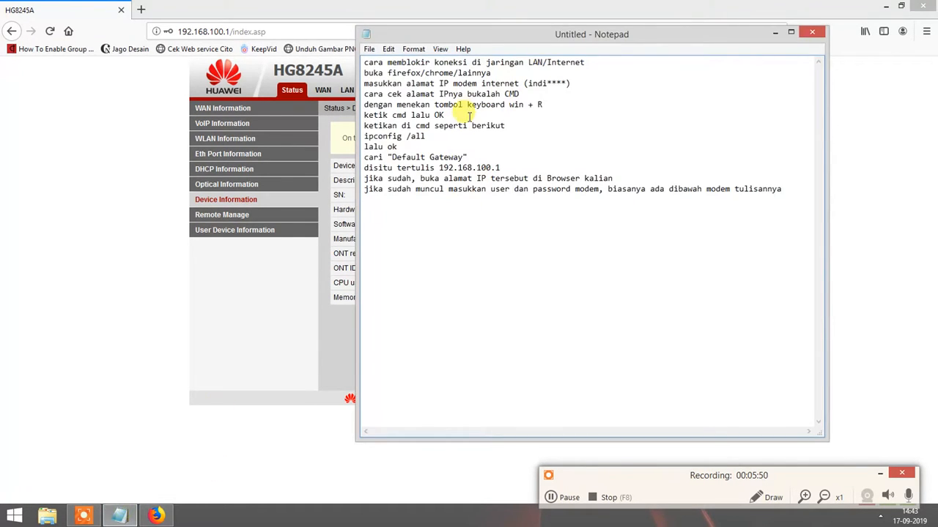
{"action": "left_click_drag", "start_coordinate": [488, 36], "coordinate": [449, 155]}
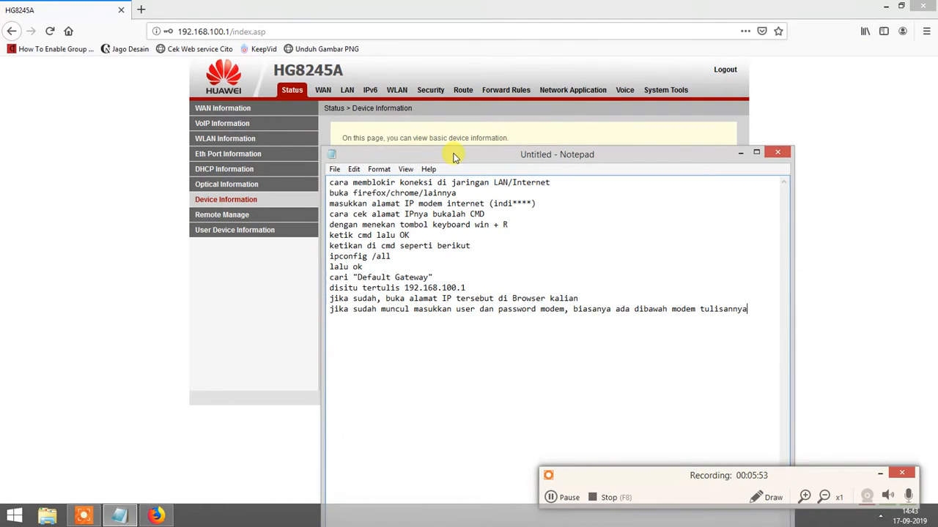
{"action": "left_click", "coordinate": [751, 308]}
{"action": "key", "text": "Return"}
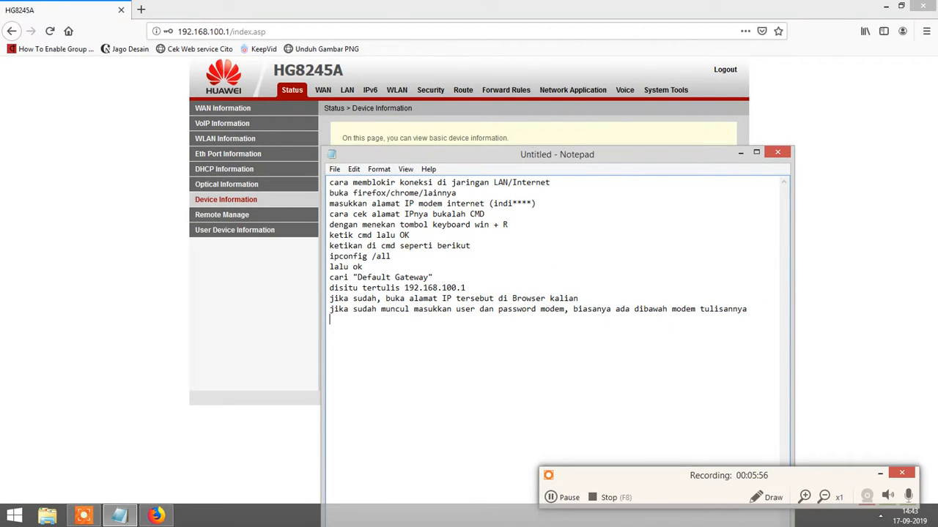
{"action": "type", "text": "jika sudah masuk hala"}
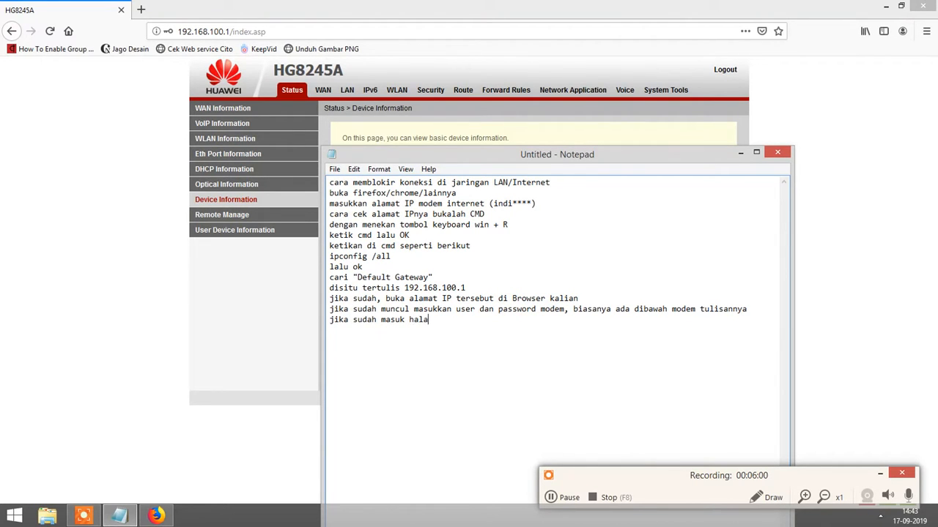
{"action": "type", "text": "man setting config"}
{"action": "key", "text": "Return"}
{"action": "type", "text": "ke"}
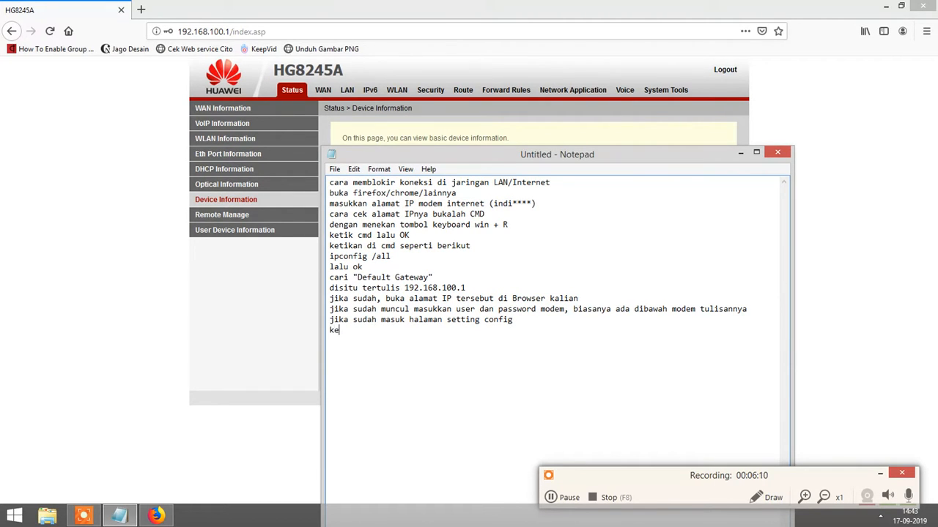
{"action": "type", "text": "mudian pilih men"}
{"action": "type", "text": "u Sec"}
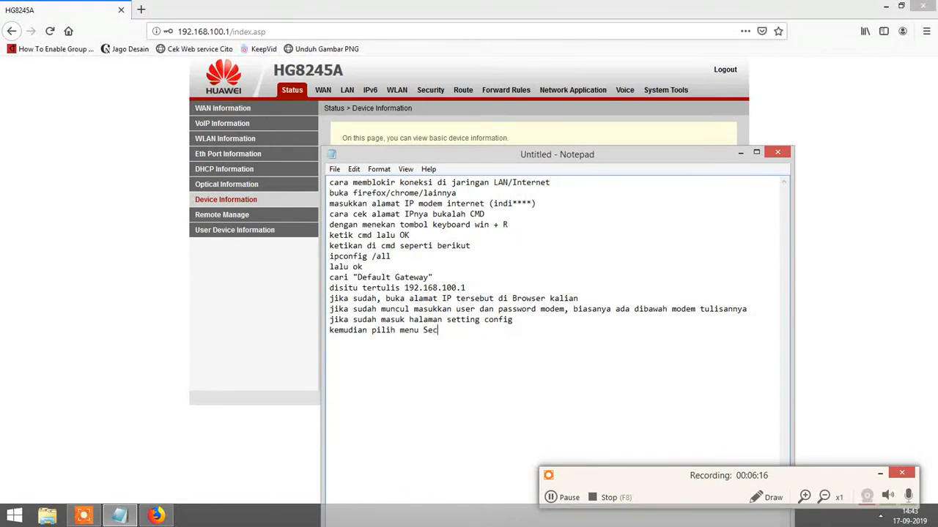
{"action": "type", "text": "urity."}
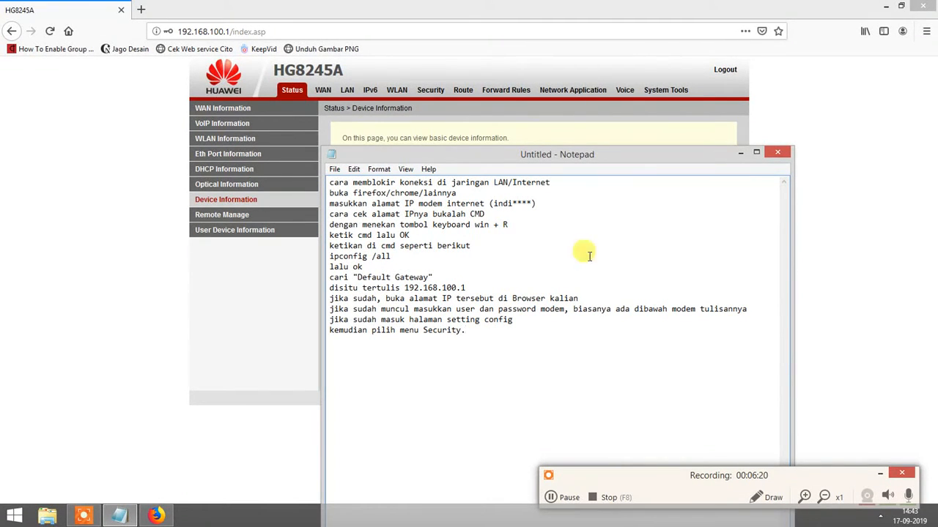
Open the router's Security settings and append 'pilih MAC Filter Configuratio' to the notes.
{"action": "left_click", "coordinate": [431, 89]}
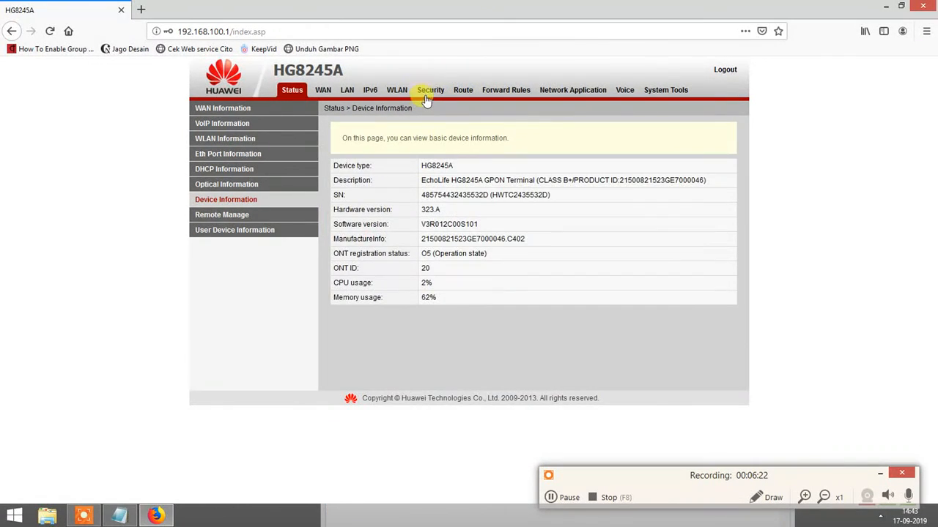
{"action": "left_click", "coordinate": [430, 95]}
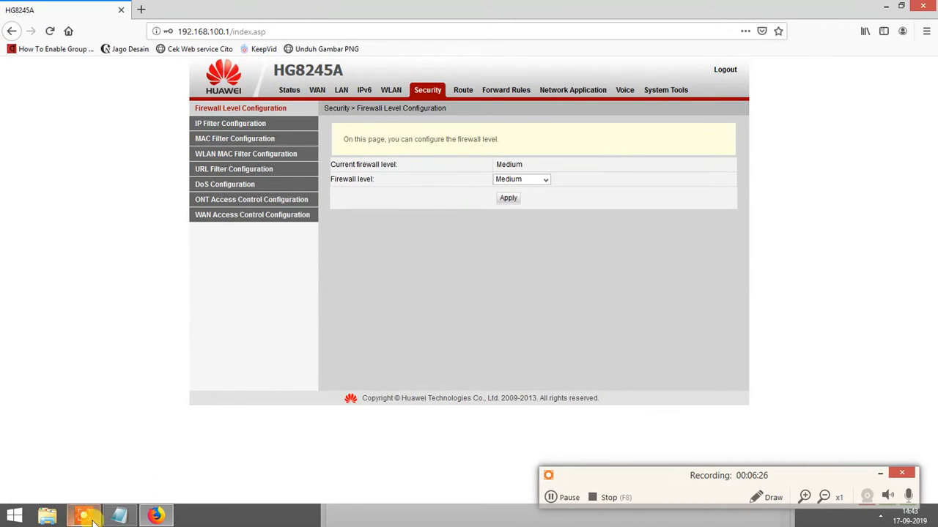
{"action": "left_click", "coordinate": [119, 516]}
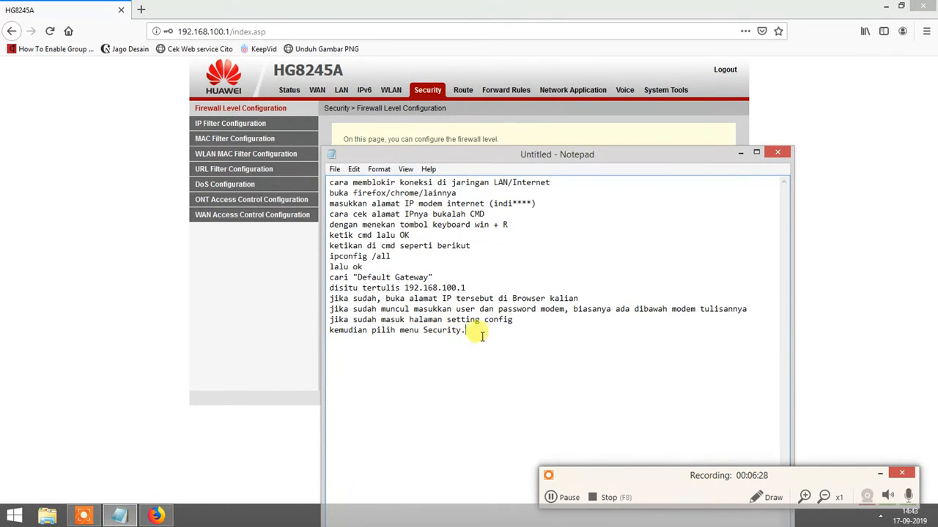
{"action": "type", "text": "pilih MAC"}
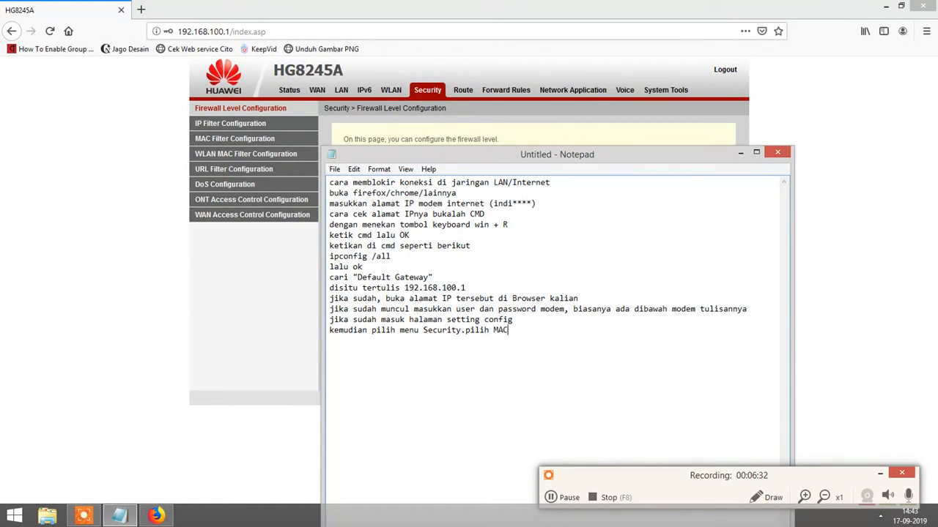
{"action": "type", "text": " Filter Configuration"}
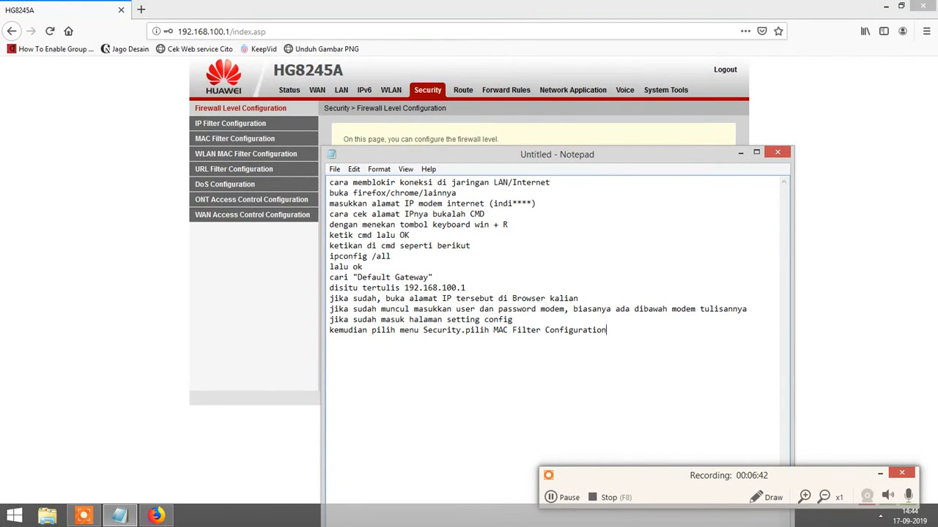
Open the MAC Filter Configuration page and view its Filter mode options.
{"action": "left_click", "coordinate": [207, 308]}
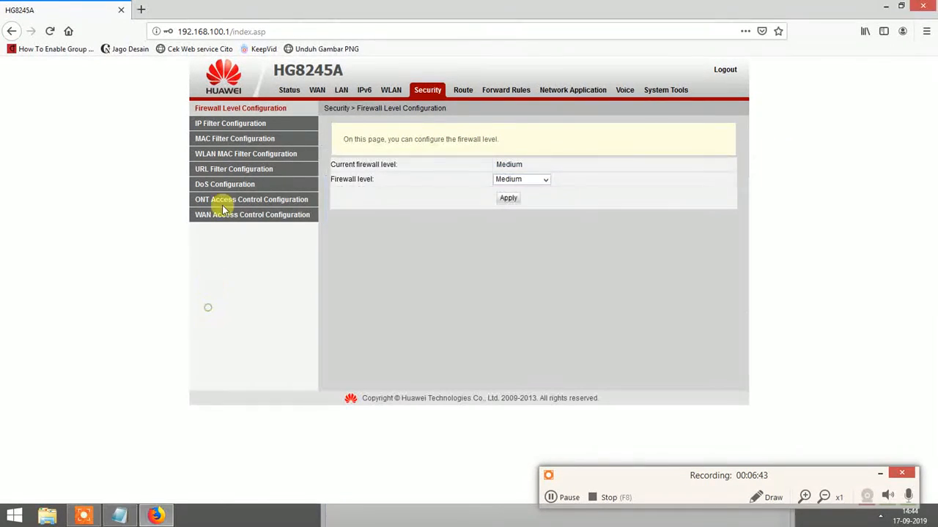
{"action": "left_click", "coordinate": [235, 138]}
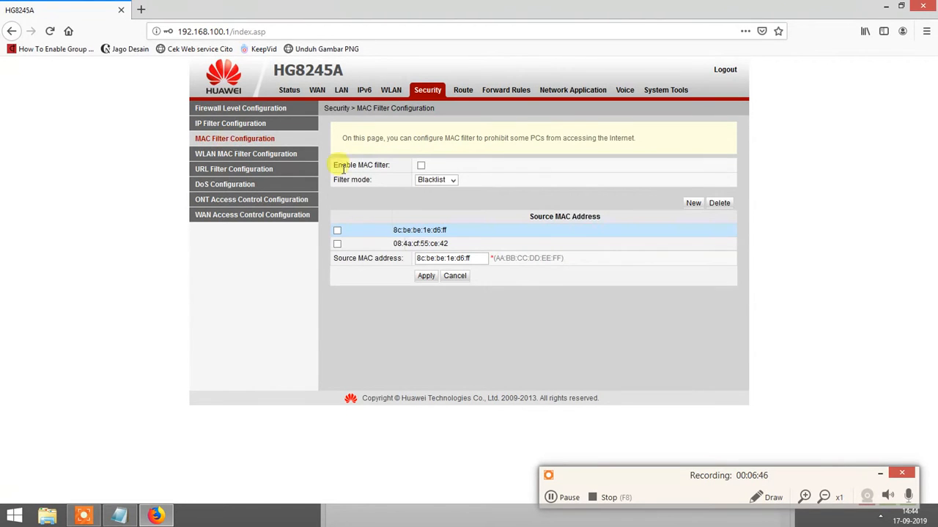
{"action": "left_click", "coordinate": [455, 180]}
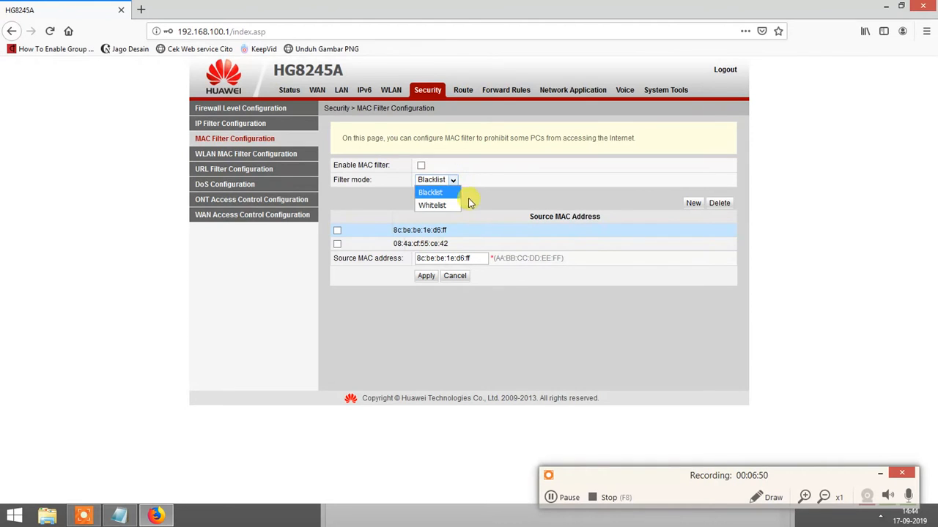
{"action": "left_click", "coordinate": [120, 515]}
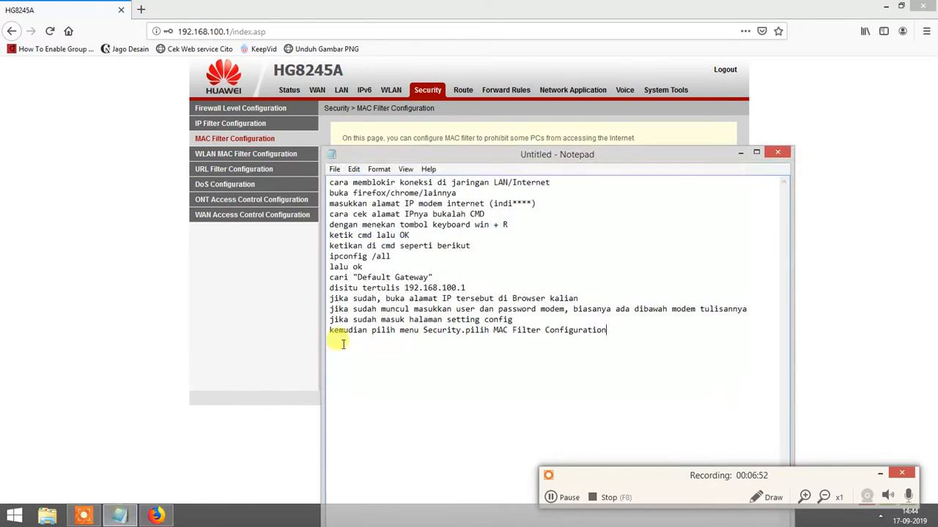
Add 'pilih Filter Mode menjadi Blacklist' and 'kemudian pilih New untuk menambahkan MAC Adress tujuan' to the notes.
{"action": "left_click_drag", "start_coordinate": [576, 161], "coordinate": [738, 99]}
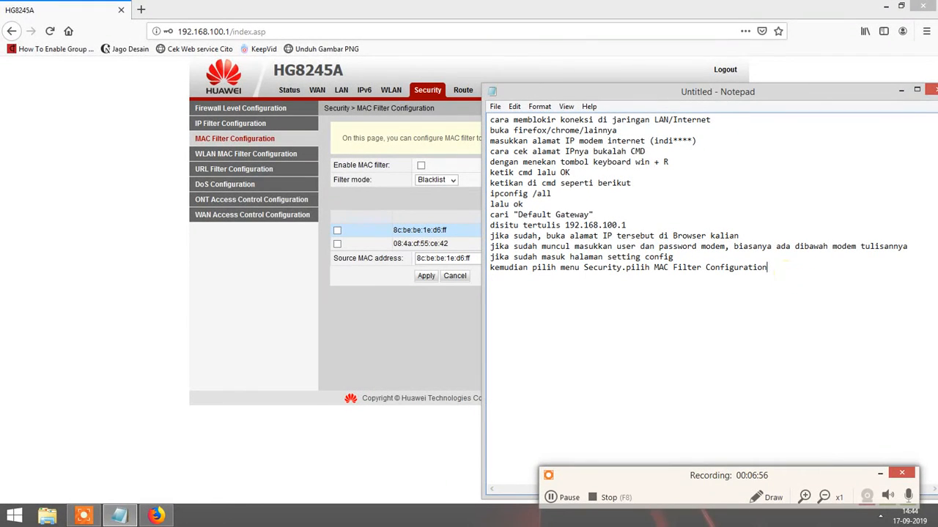
{"action": "type", "text": "pilih Filter Mode"}
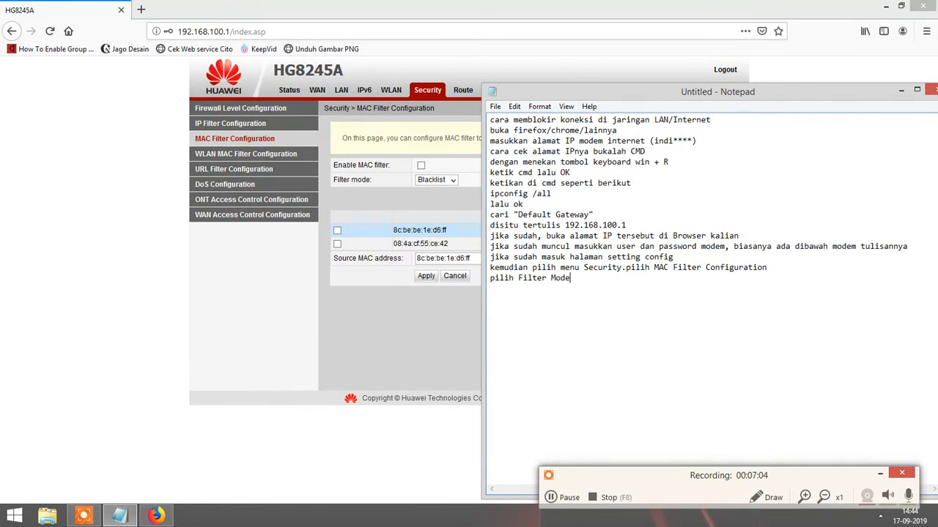
{"action": "type", "text": " menjadi Blacklist"}
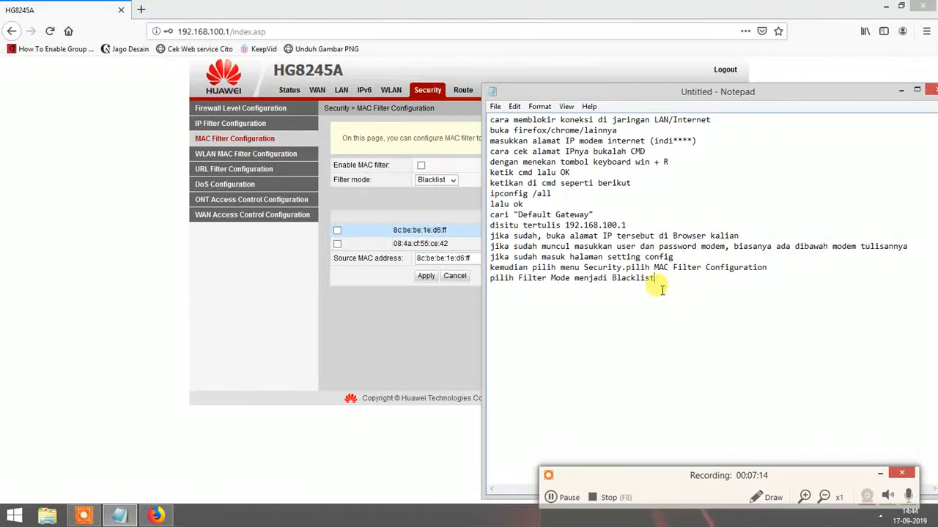
{"action": "key", "text": "Return"}
{"action": "type", "text": "k"}
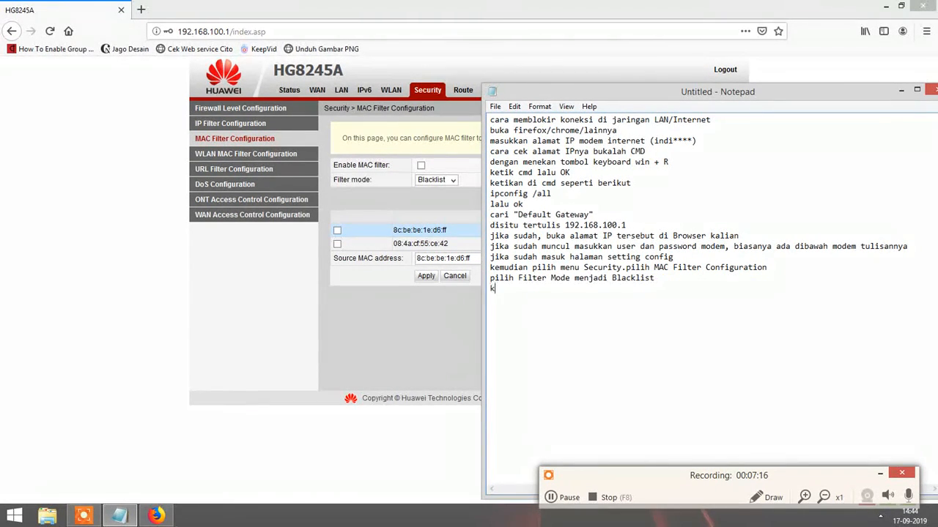
{"action": "type", "text": "emudian pilih New un"}
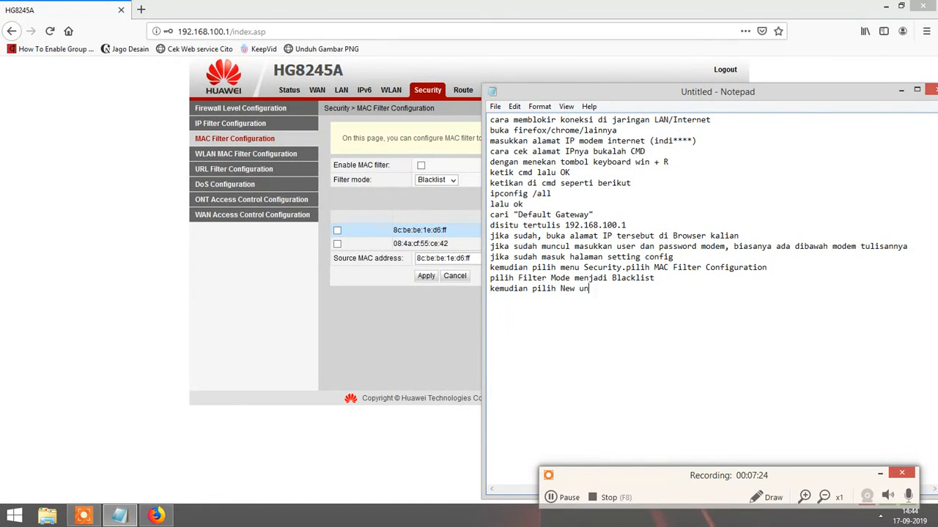
{"action": "type", "text": "tuk menambahkan MAC Adress "}
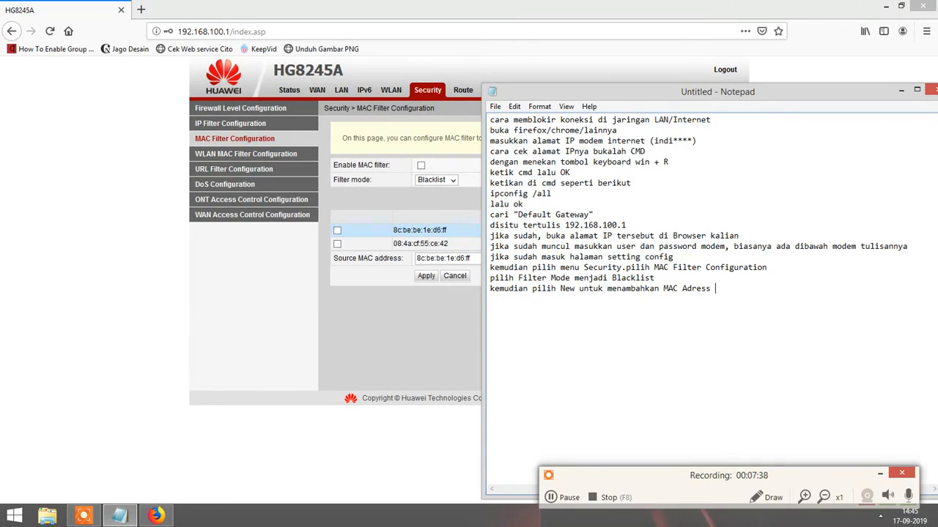
{"action": "type", "text": "tujuan"}
Create a new empty MAC filter entry on the router page.
{"action": "left_click", "coordinate": [452, 309]}
{"action": "left_click", "coordinate": [689, 204]}
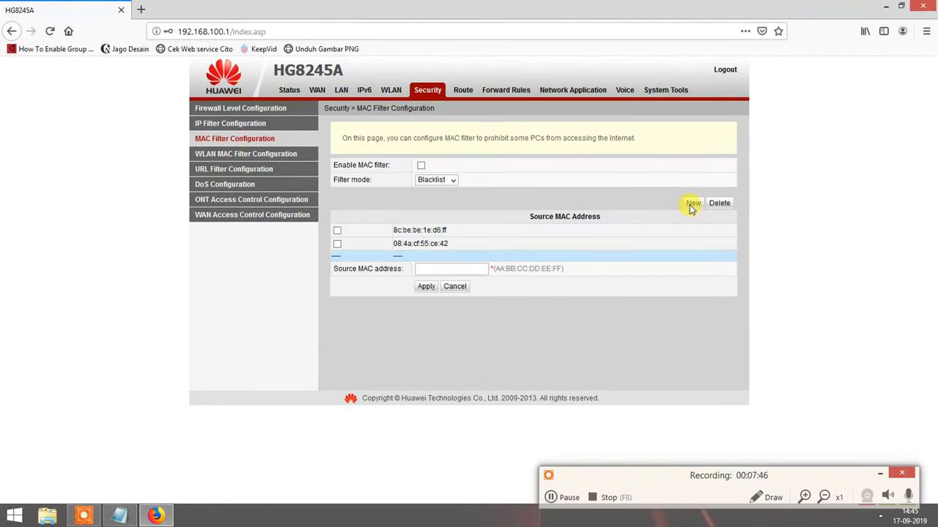
{"action": "left_click", "coordinate": [464, 268]}
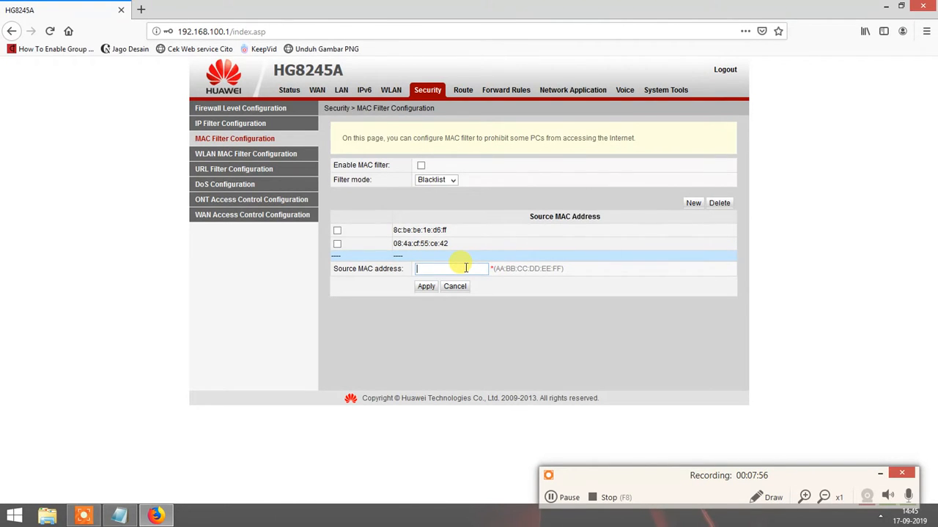
Add the line 'saya contohkan memasukkan mac address' to the notes.
{"action": "left_click", "coordinate": [119, 516]}
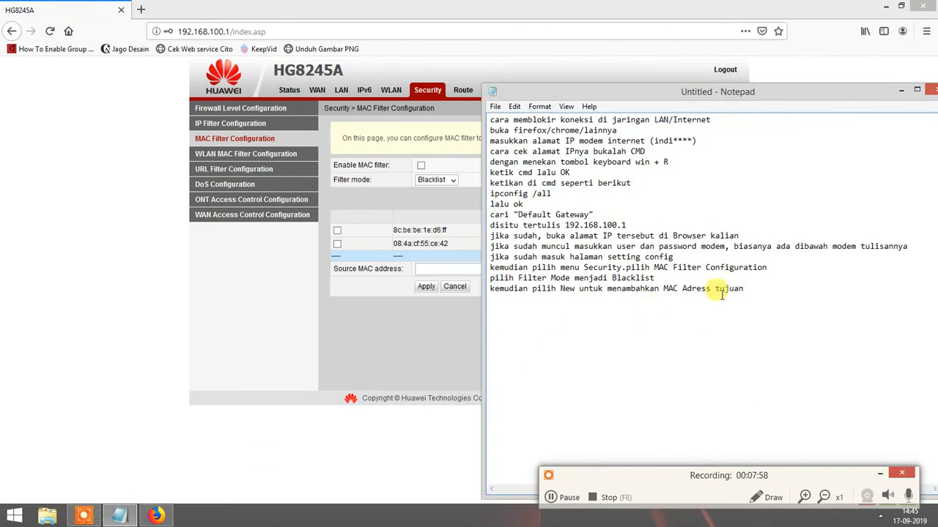
{"action": "key", "text": "Return"}
{"action": "type", "text": "sa"}
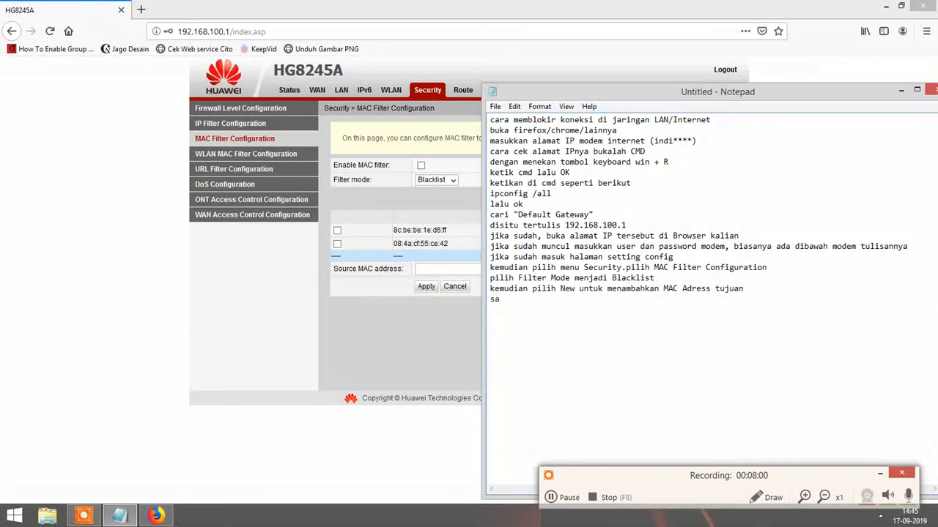
{"action": "type", "text": "ya contohkan memasukkan mac"}
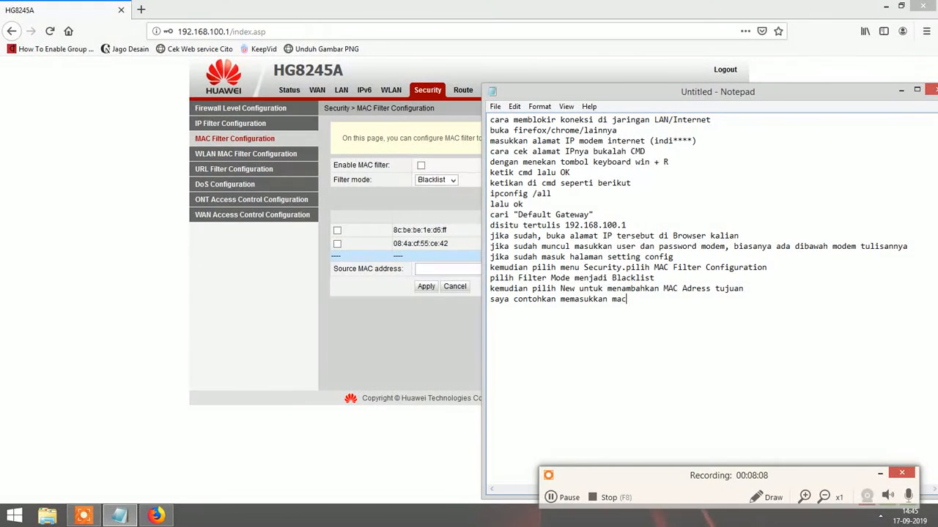
{"action": "type", "text": " address"}
Enter 20:f7:7c:40:7d:af as the new entry's source MAC address.
{"action": "left_click", "coordinate": [464, 269]}
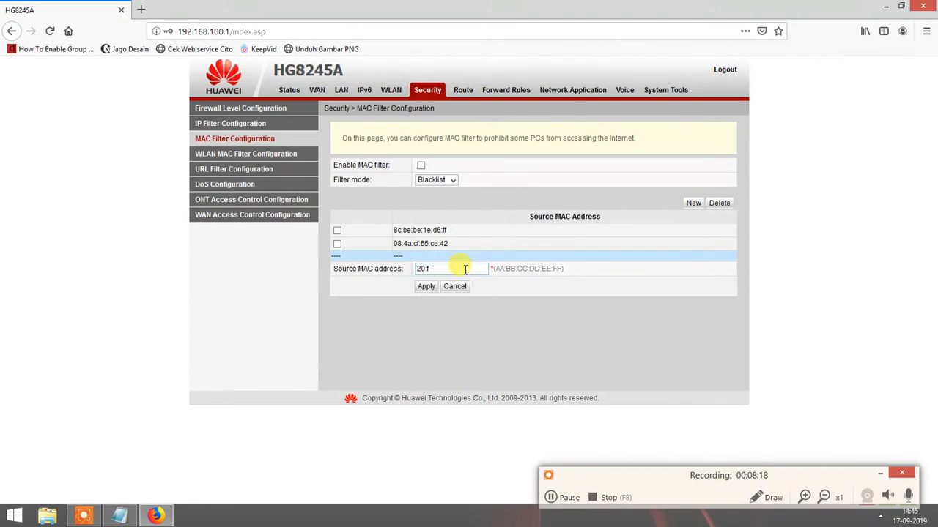
{"action": "type", "text": "20:f7:"}
{"action": "type", "text": "7c"}
{"action": "type", "text": "4"}
{"action": "type", "text": "8:"}
{"action": "type", "text": "f7"}
{"action": "type", "text": ":"}
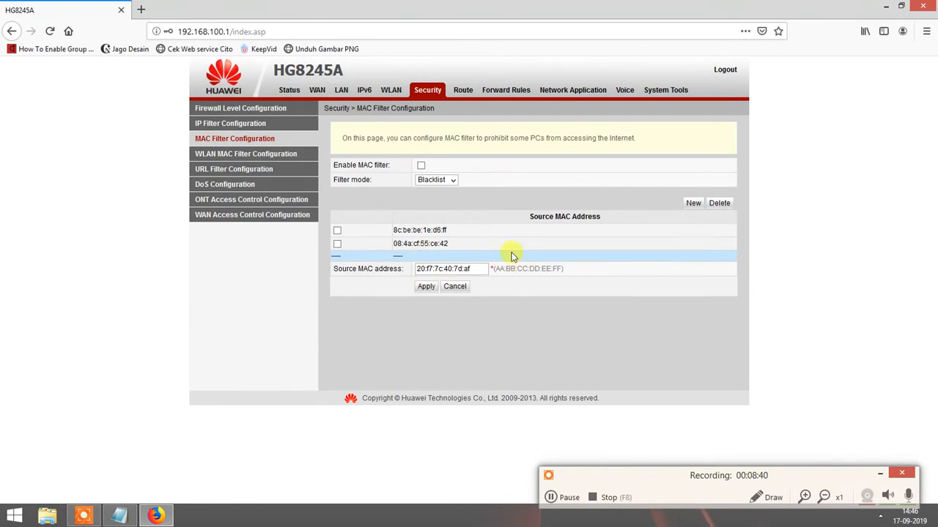
Add 'jika sudah dimasukkan, pilih apply' to the notes and apply the new MAC entry.
{"action": "left_click", "coordinate": [122, 516]}
{"action": "key", "text": "Return"}
{"action": "type", "text": "j"}
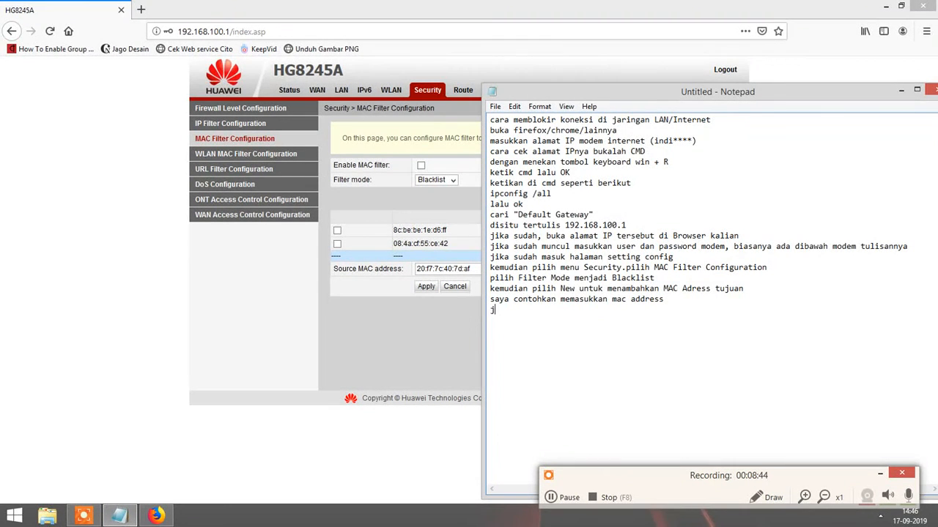
{"action": "type", "text": "ika sudah dimasukka"}
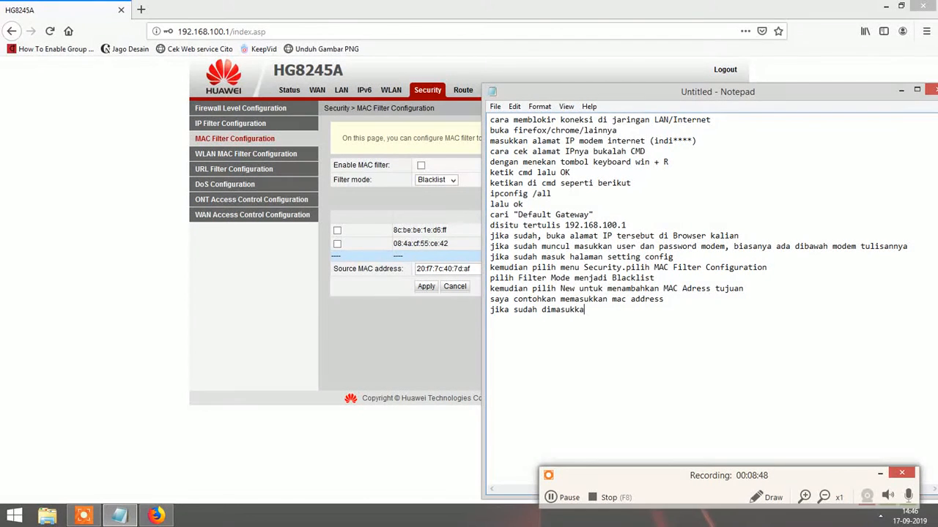
{"action": "type", "text": "n, pilih apply"}
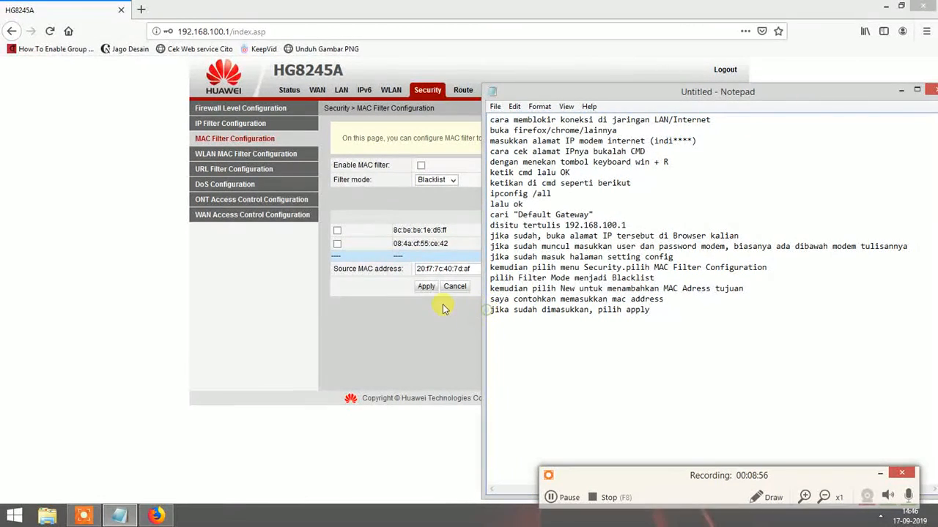
{"action": "left_click", "coordinate": [429, 288]}
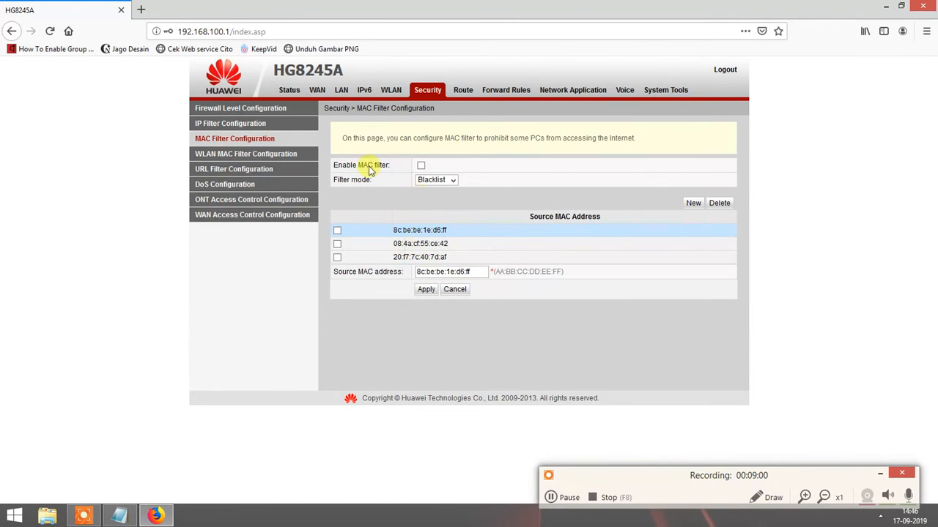
Write 'selesai.' and note that the entered MAC's device can no longer access wifi.
{"action": "left_click", "coordinate": [120, 515]}
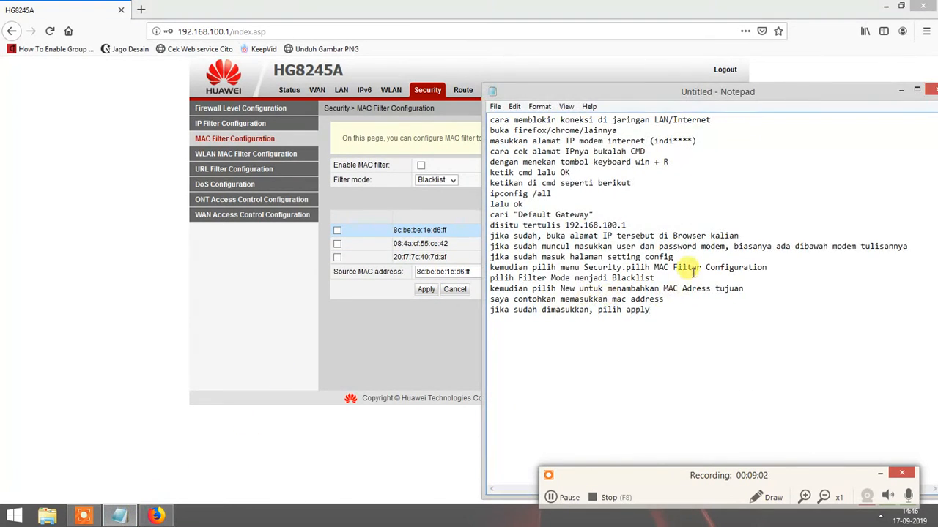
{"action": "type", "text": "."}
{"action": "key", "text": "Return"}
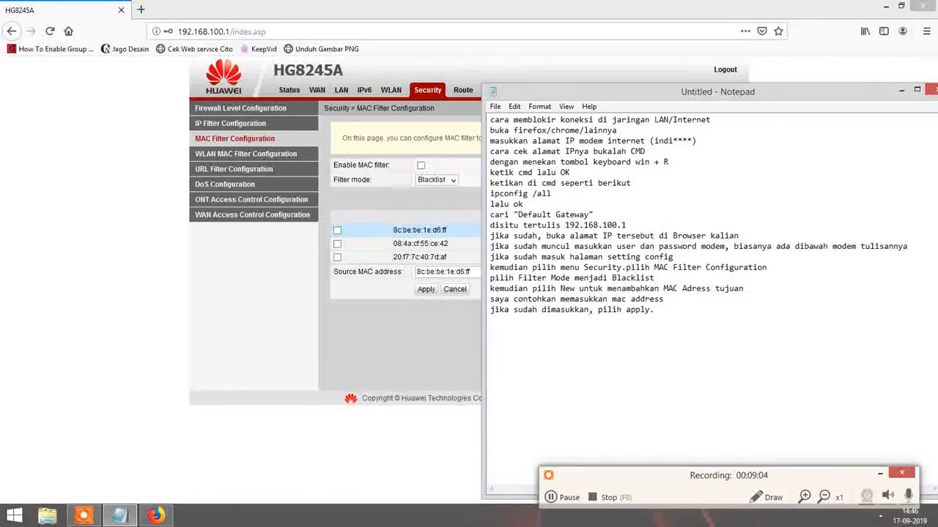
{"action": "type", "text": "selesai. "}
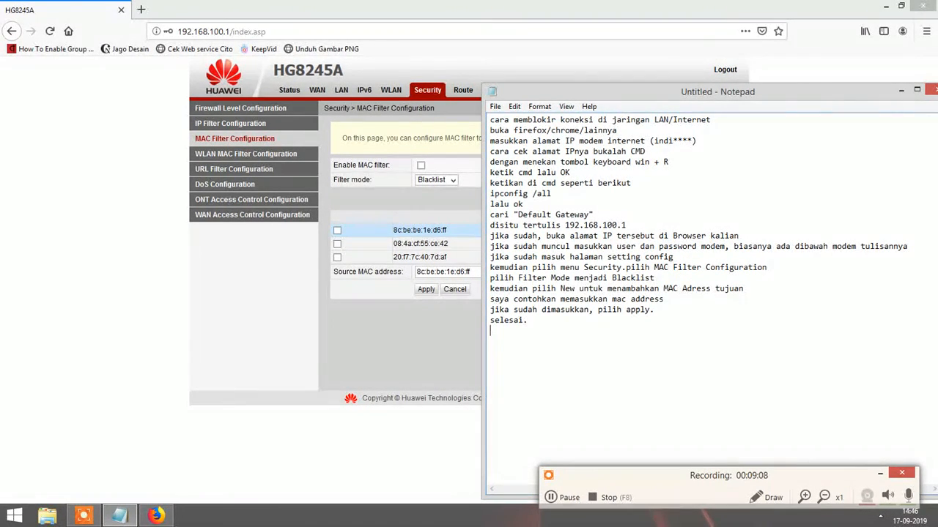
{"action": "type", "text": "device/komputer"}
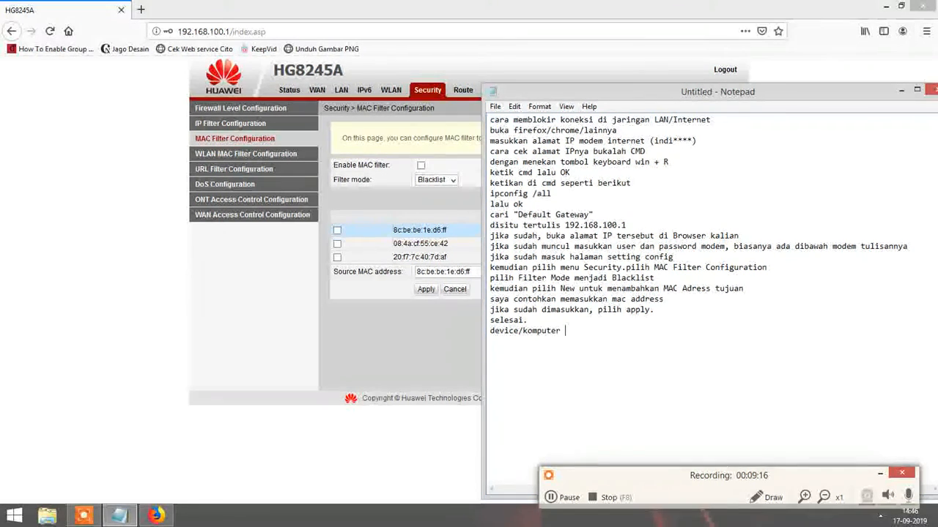
{"action": "type", "text": " dengan m"}
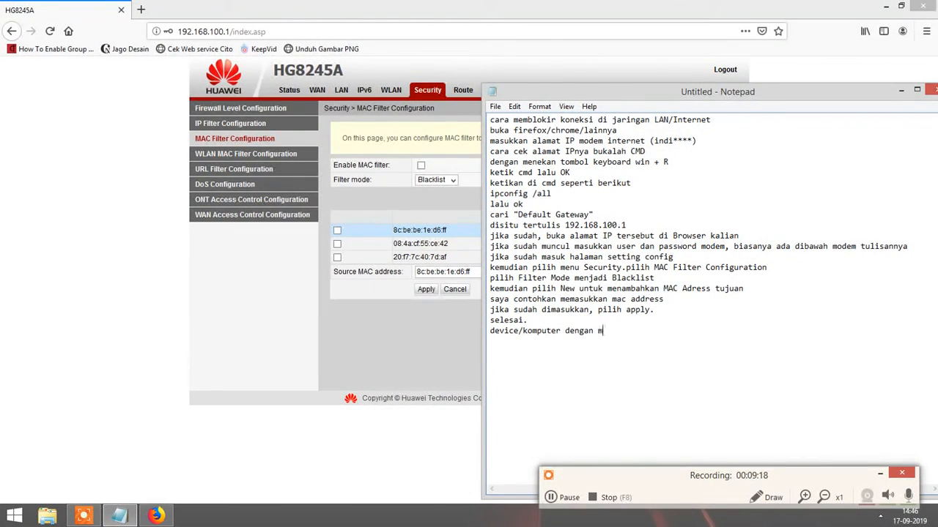
{"action": "type", "text": "ac address tersebu"}
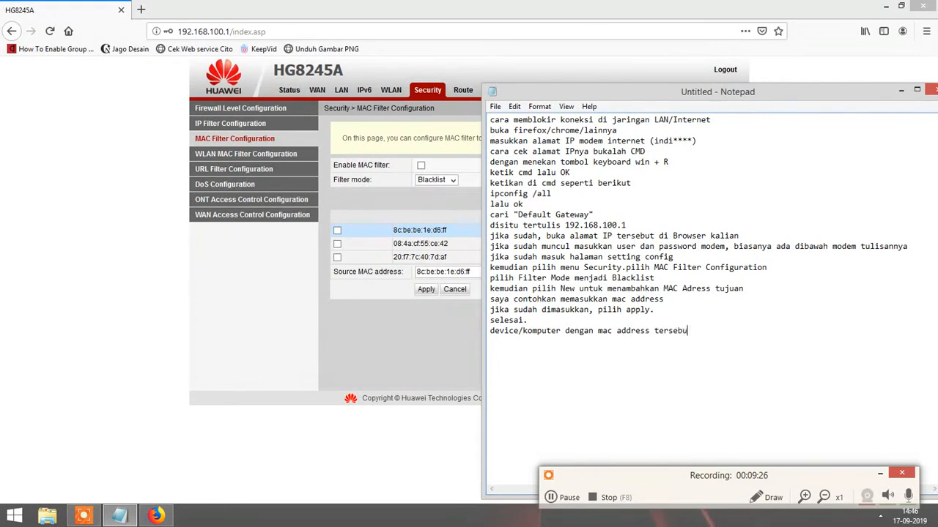
{"action": "type", "text": "t"}
{"action": "key", "text": "BackSpace"}
{"action": "key", "text": "BackSpace"}
{"action": "key", "text": "BackSpace"}
{"action": "key", "text": "BackSpace"}
{"action": "key", "text": "BackSpace"}
{"action": "key", "text": "BackSpace"}
{"action": "key", "text": "BackSpace"}
{"action": "key", "text": "BackSpace"}
{"action": "type", "text": "yang "}
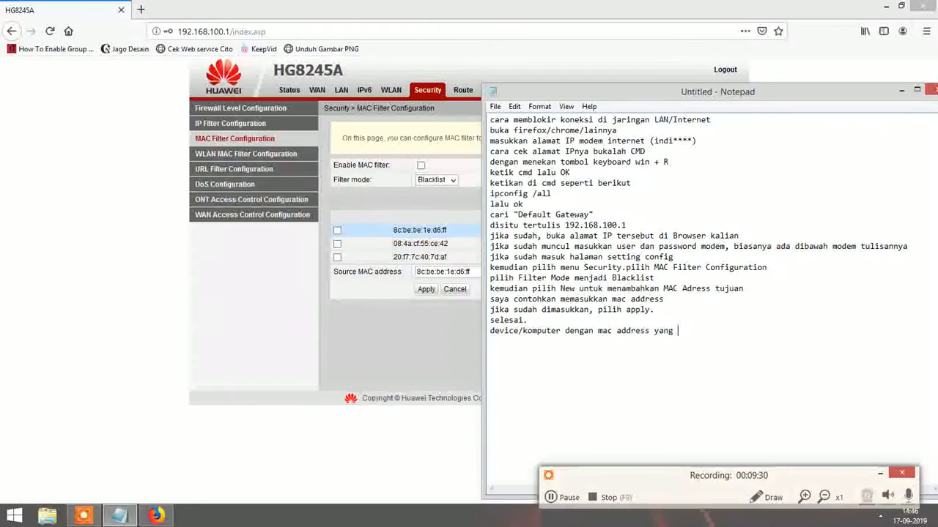
{"action": "type", "text": "tadi sudah"}
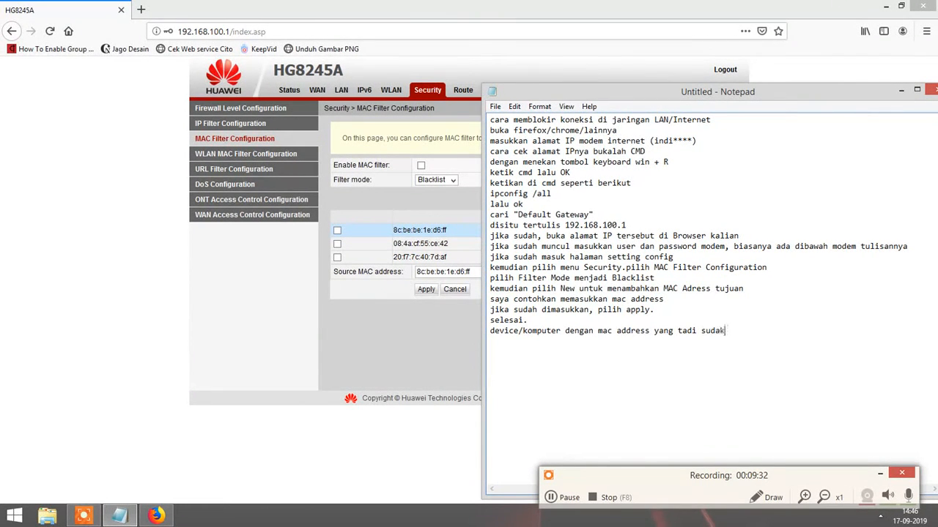
{"action": "type", "text": " dimasukkan otomatis"}
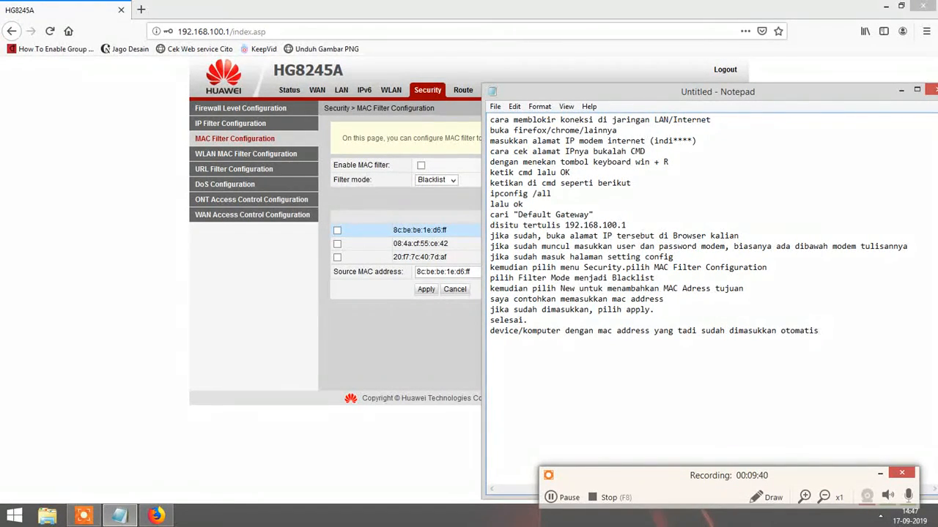
{"action": "type", "text": " sudah tidak bisa akses wifi"}
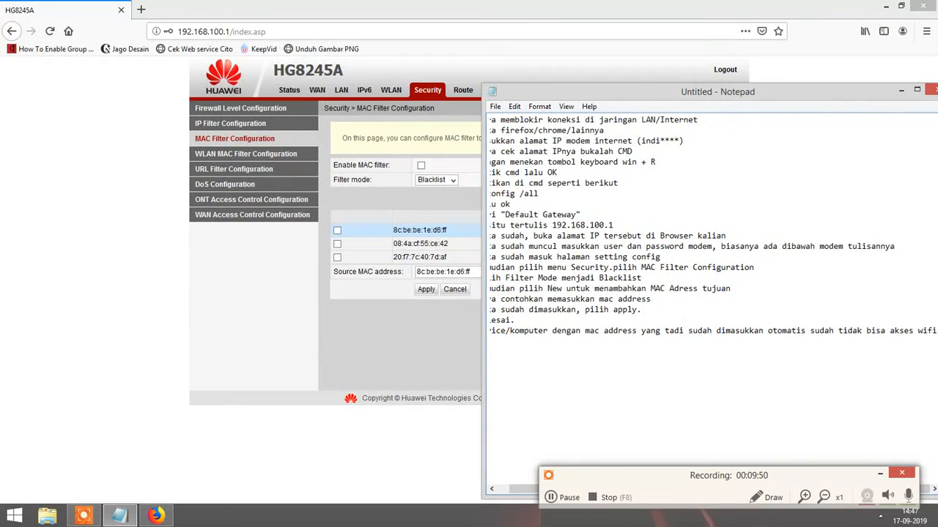
Finish the notes with 'atau koneksi internet' and 'sekian terimakasih.'.
{"action": "key", "text": "Return"}
{"action": "type", "text": "atau "}
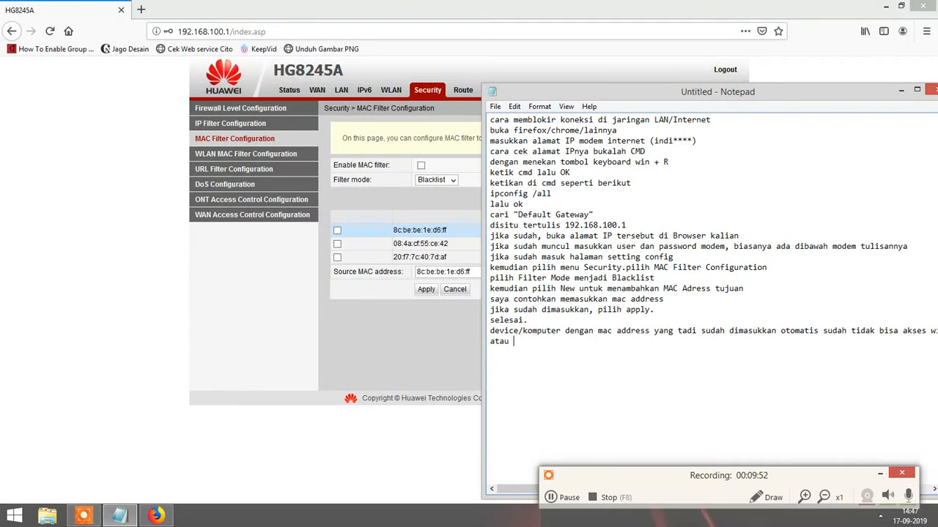
{"action": "type", "text": "koneksi internet."}
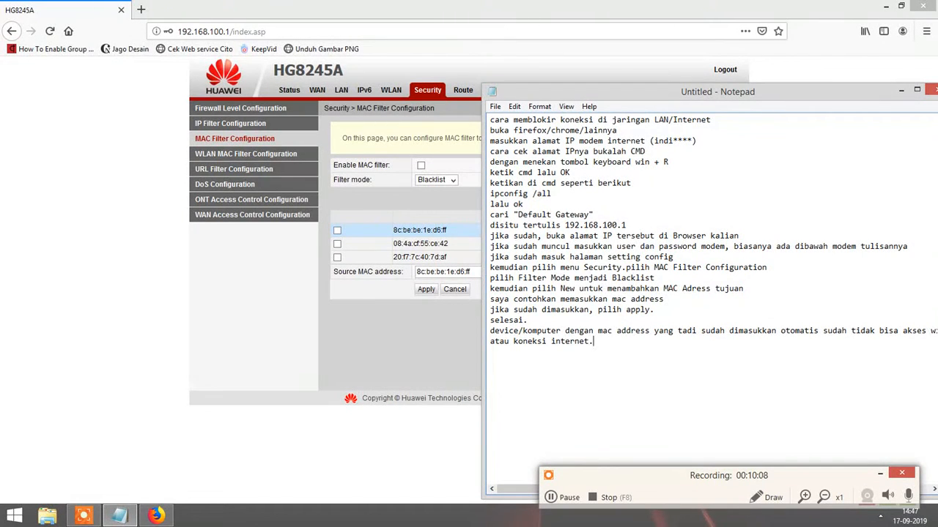
{"action": "type", "text": "ekian terimakaS"}
{"action": "key", "text": "BackSpace"}
{"action": "type", "text": "sih."}
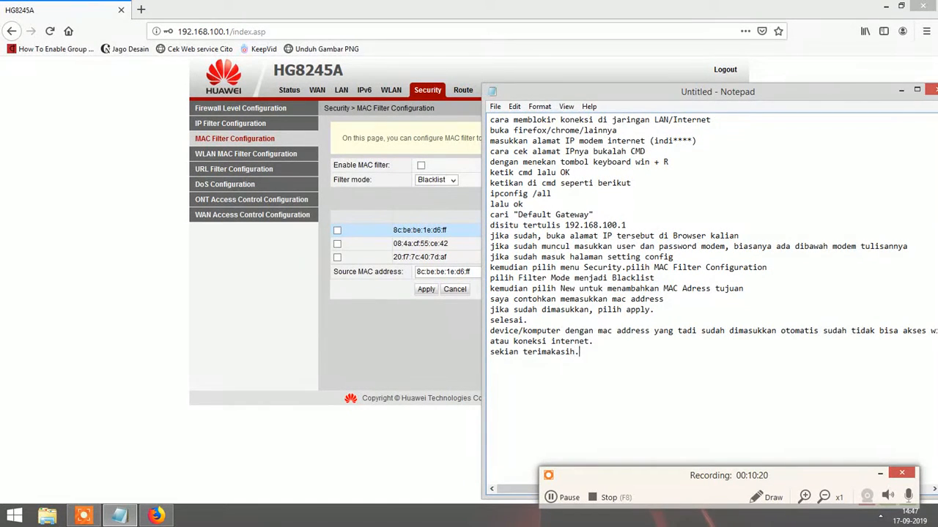
{"action": "left_click", "coordinate": [466, 308]}
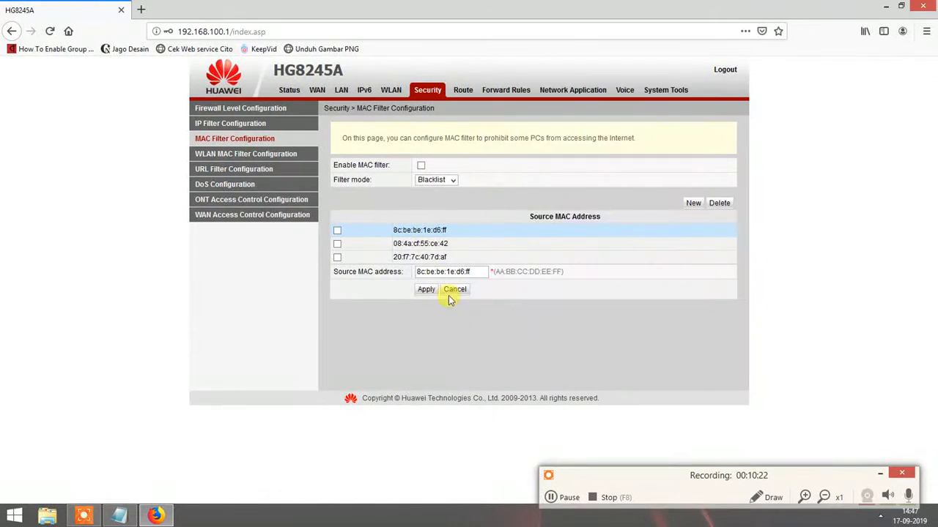